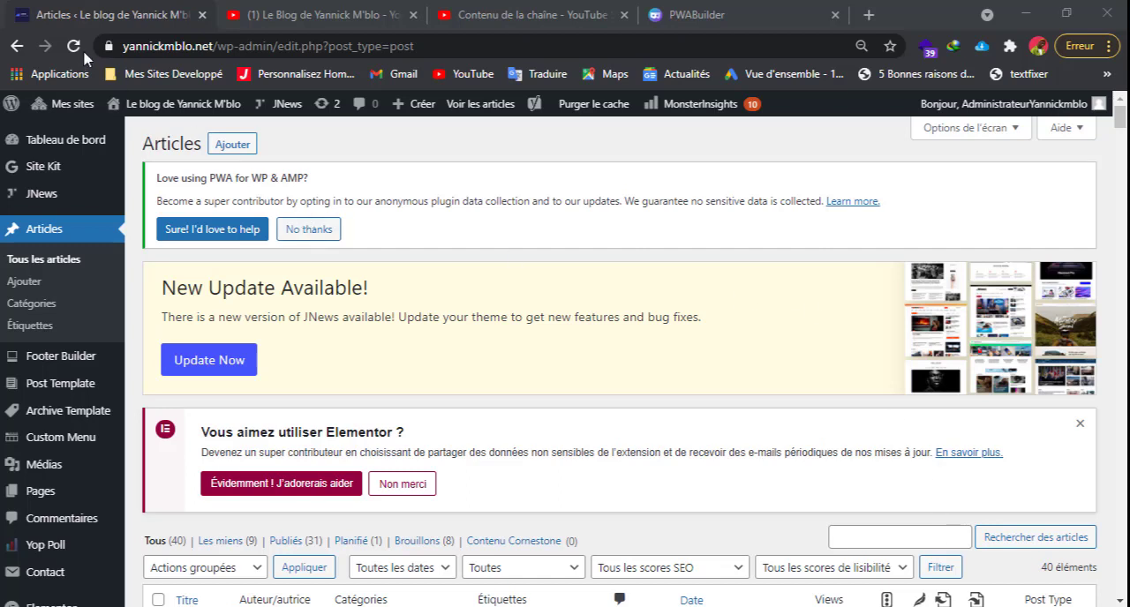
# Check the connection security information of the WordPress site, then dismiss it.
pyautogui.click(109, 46)
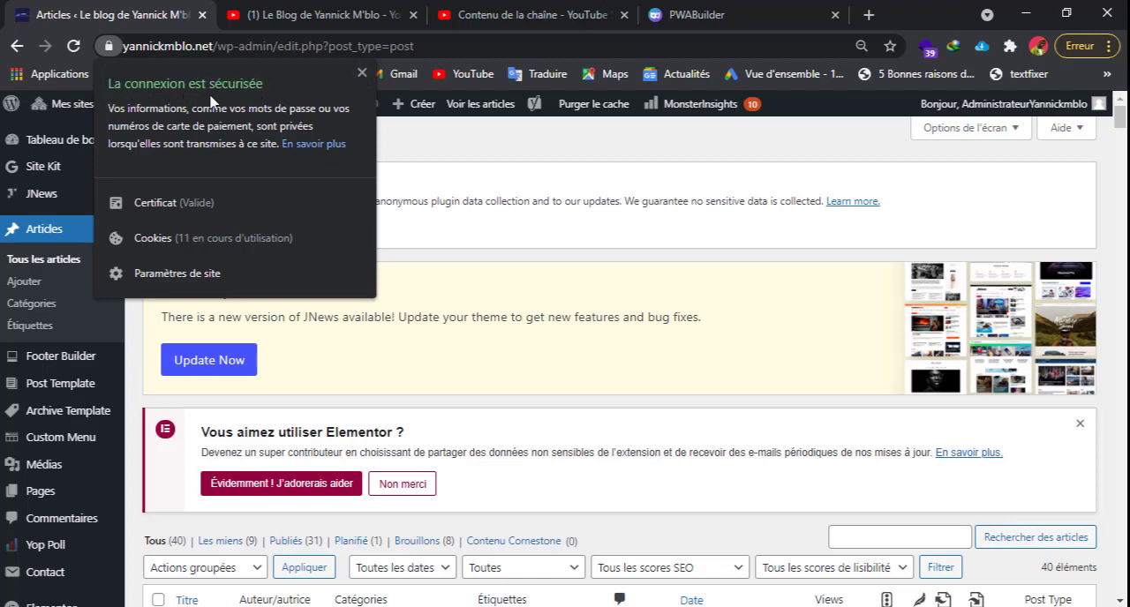
pyautogui.click(362, 74)
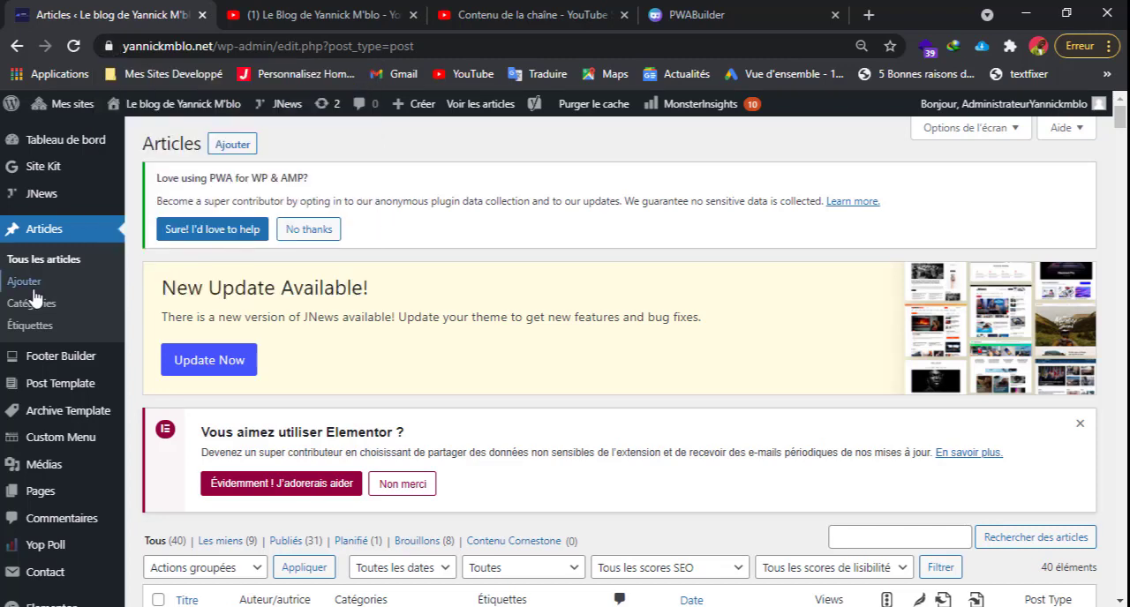
# Open the settings page of the PWA plugin in the WordPress admin.
pyautogui.scroll(-1, 35, 303)
pyautogui.moveTo(36, 298)
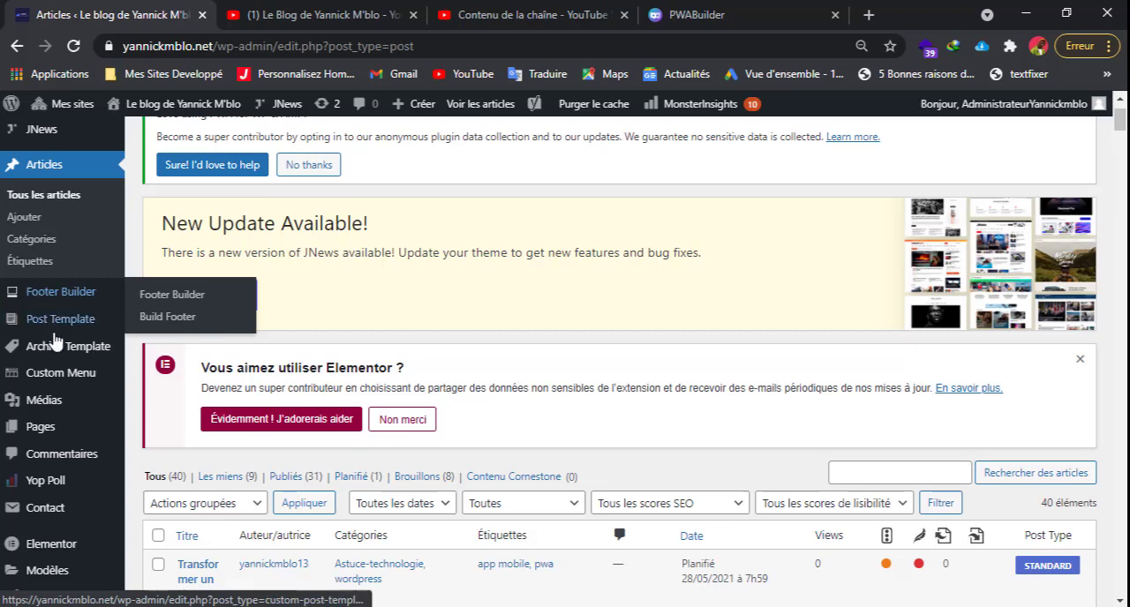
pyautogui.moveTo(55, 341)
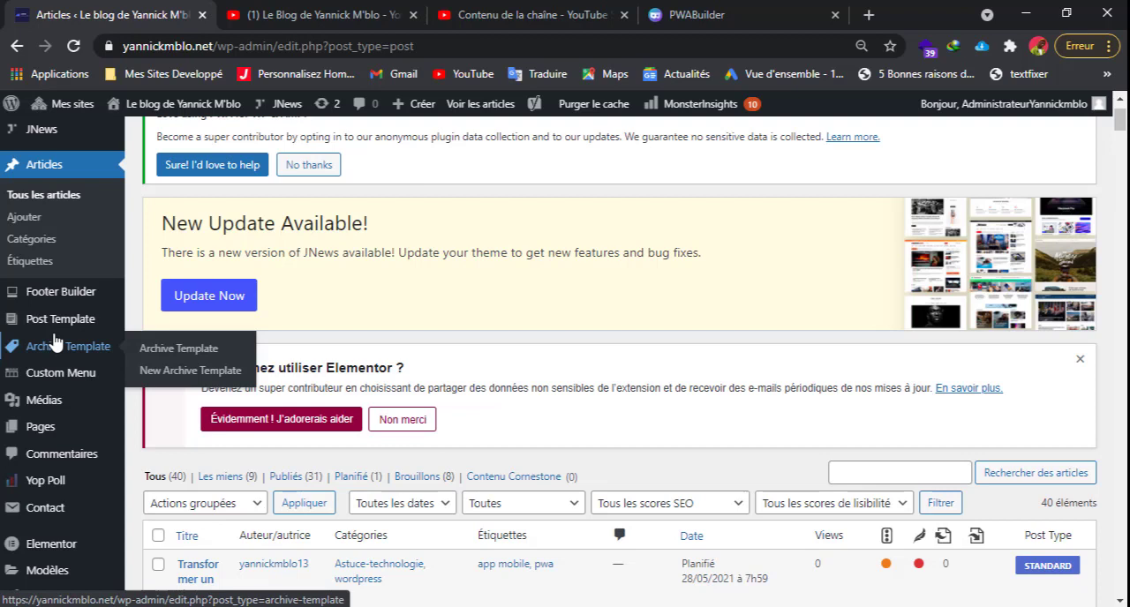
pyautogui.scroll(-1, 55, 341)
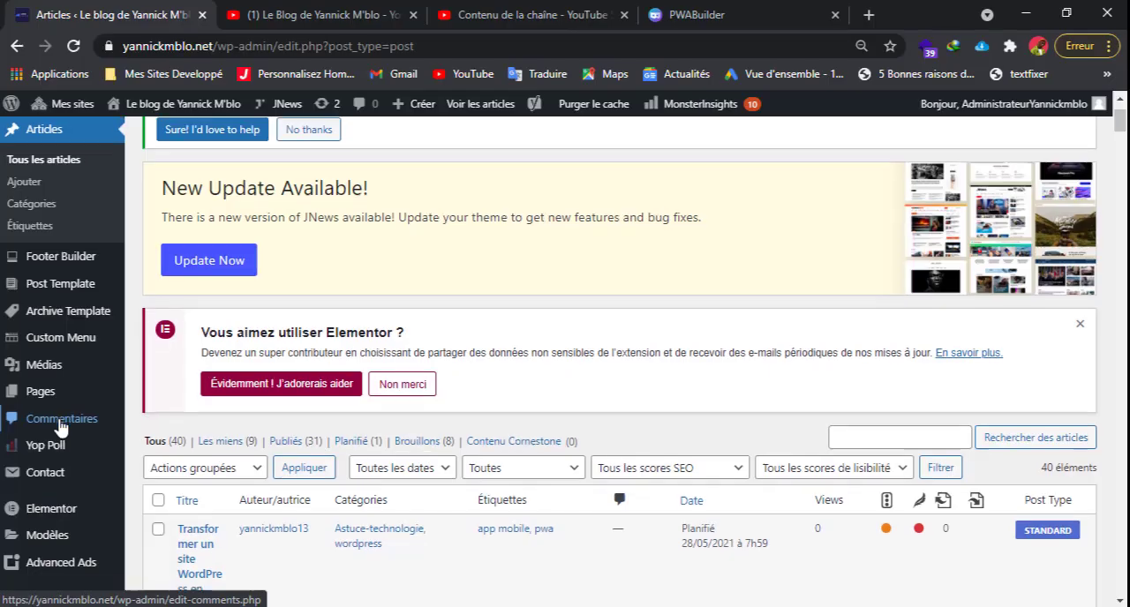
pyautogui.scroll(-5, 61, 424)
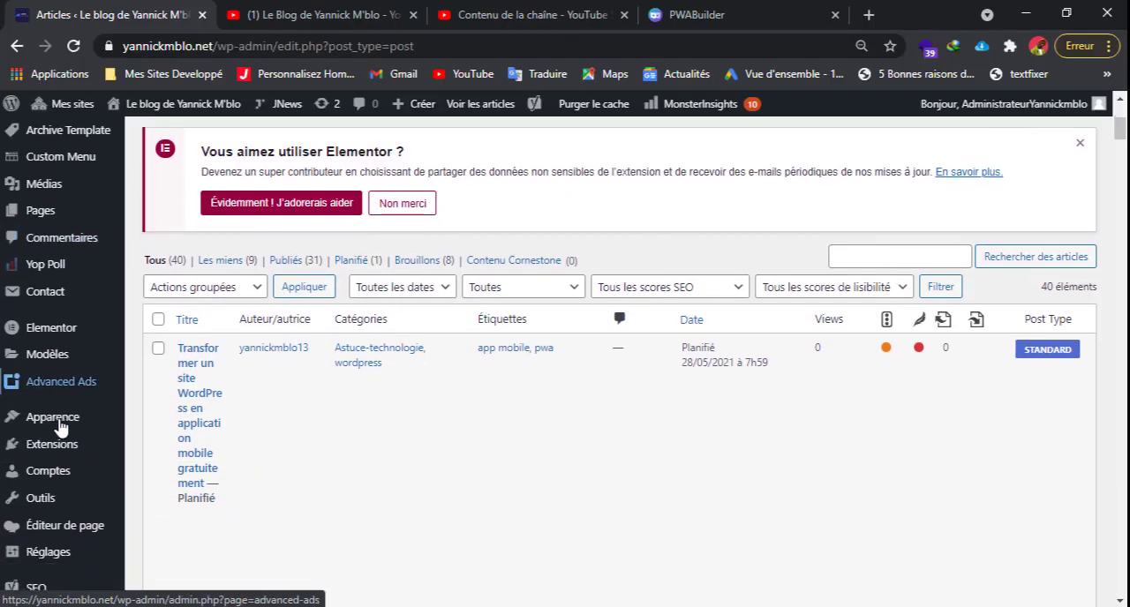
pyautogui.scroll(-2, 58, 437)
pyautogui.moveTo(49, 494)
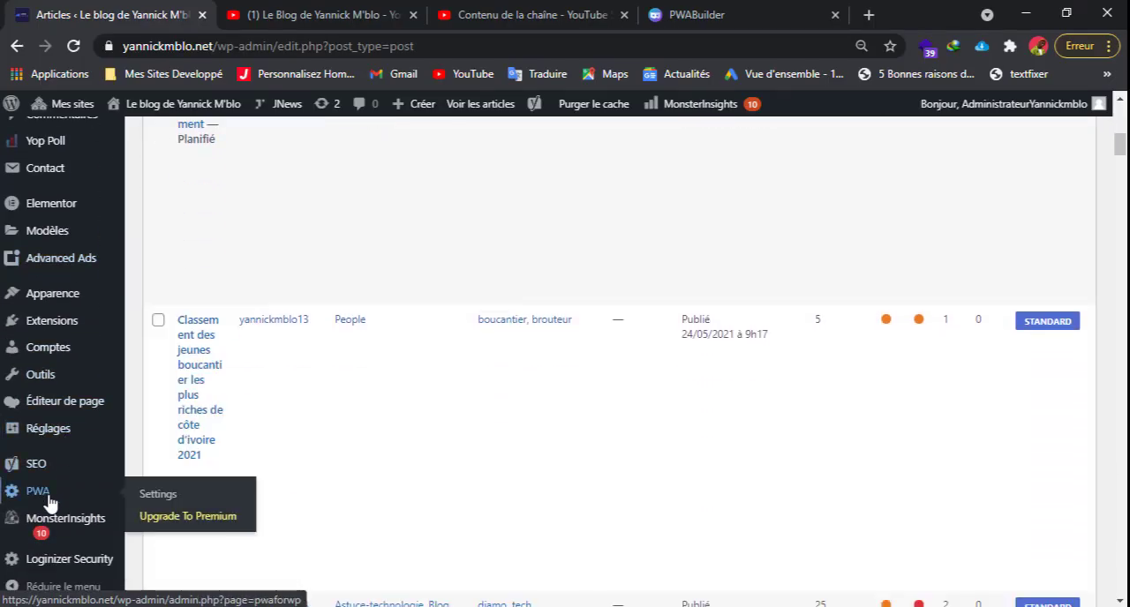
pyautogui.click(177, 500)
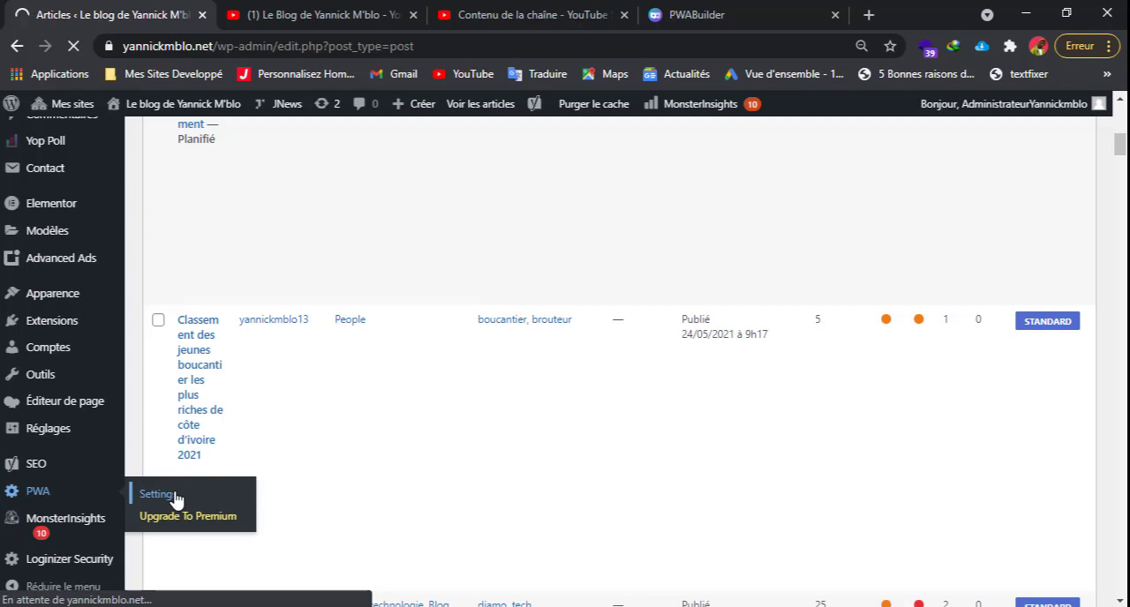
pyautogui.scroll(7, 403, 492)
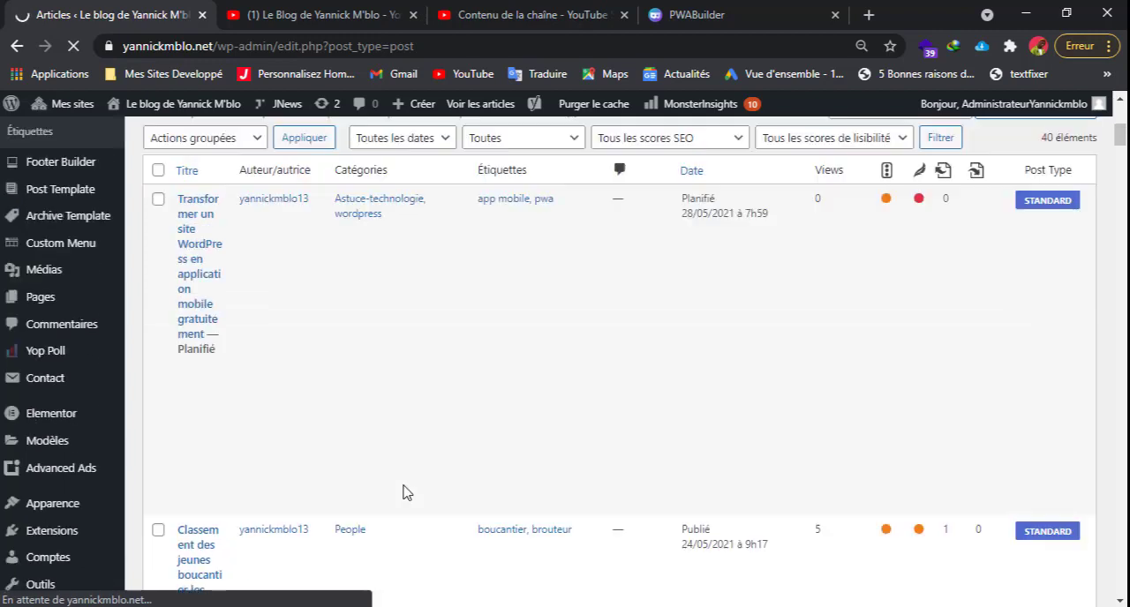
pyautogui.scroll(-3, 405, 493)
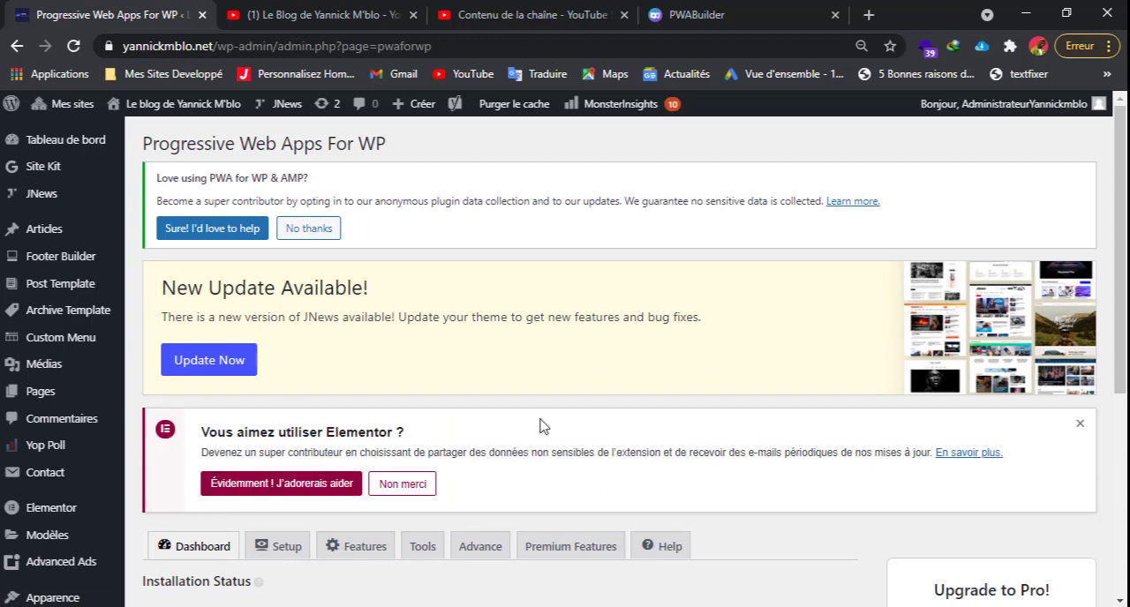
# Examine the plugin's installation status: the Enable / Disable option, Manifest, Service Worker and HTTPS checks.
pyautogui.scroll(-3, 543, 426)
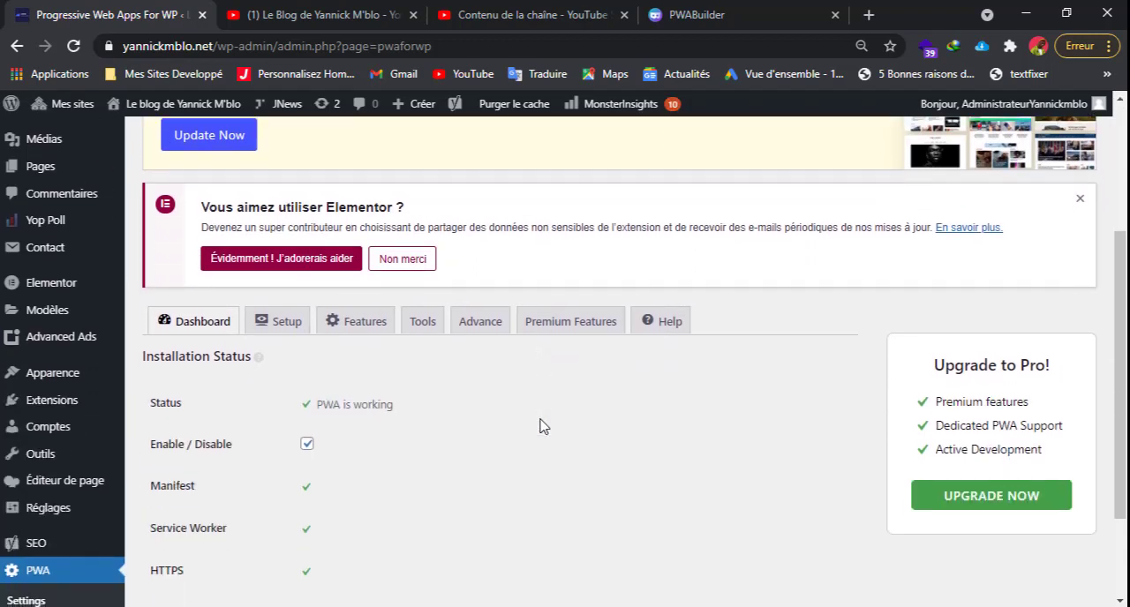
pyautogui.scroll(-2, 543, 426)
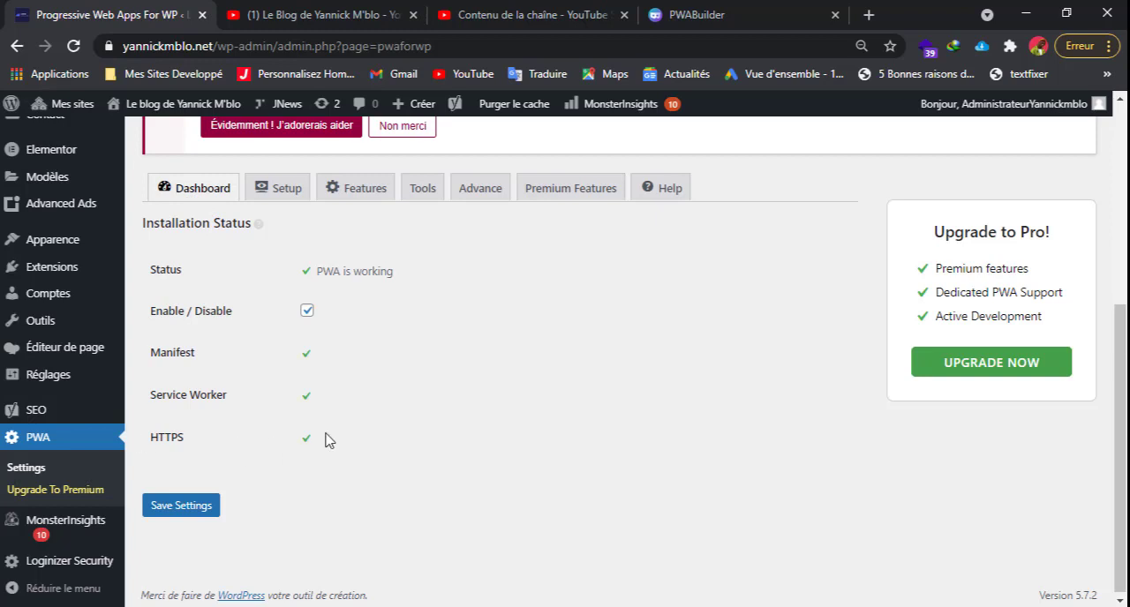
pyautogui.click(308, 311)
pyautogui.click(307, 311)
pyautogui.moveTo(151, 353); pyautogui.dragTo(199, 363)
pyautogui.click(336, 374)
pyautogui.scroll(1, 320, 334)
pyautogui.scroll(-1, 319, 334)
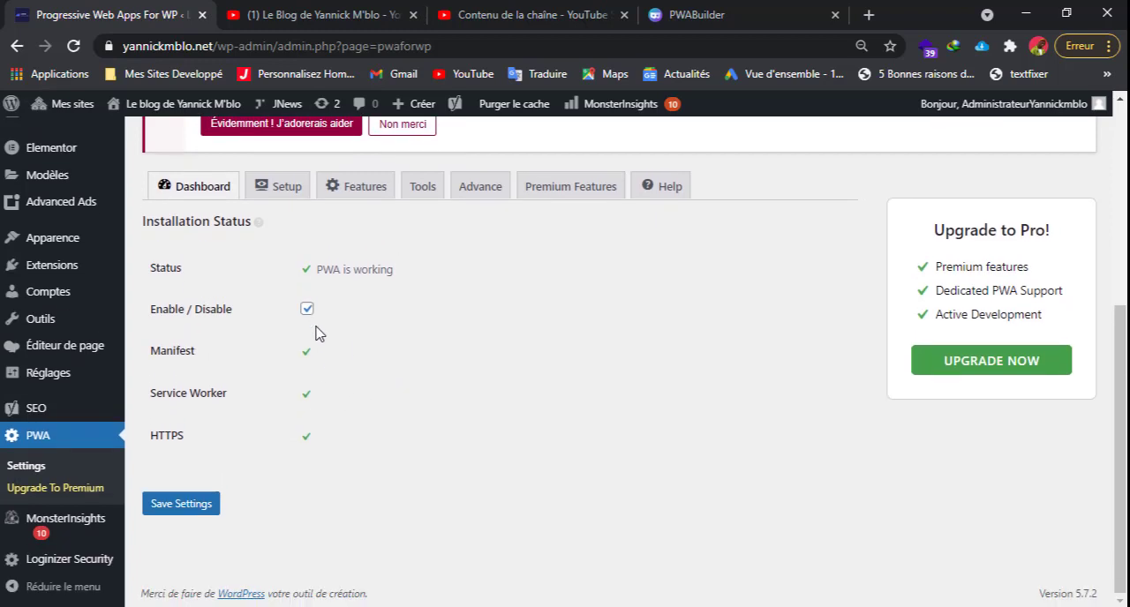
# Review the general app setup, including name, description, icons, pages and orientation, plus the splash screen design colors.
pyautogui.click(284, 196)
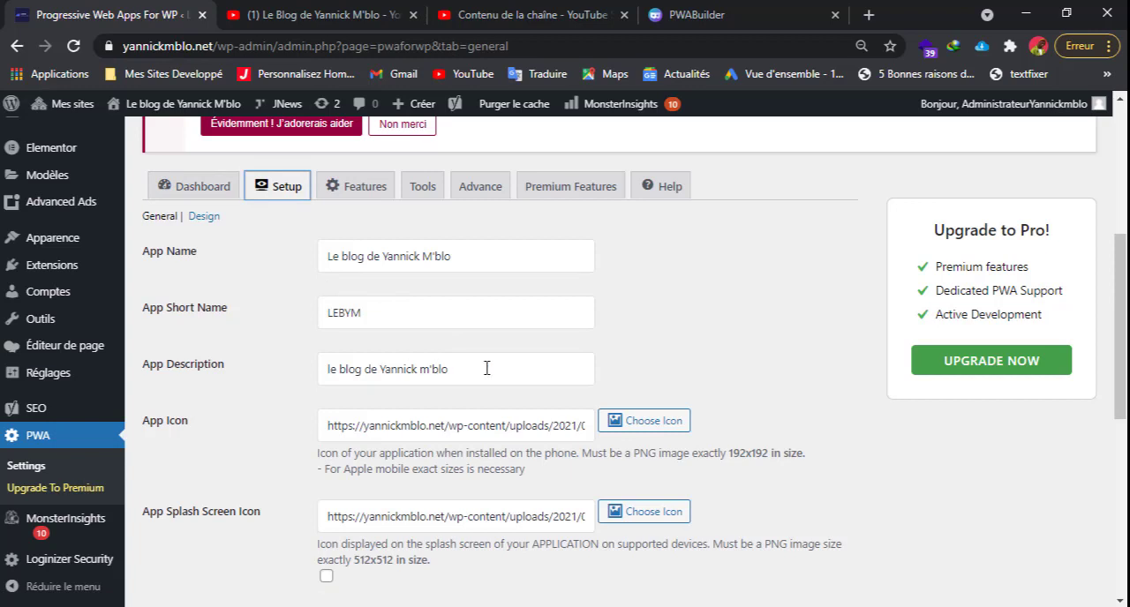
pyautogui.moveTo(472, 369); pyautogui.dragTo(325, 364)
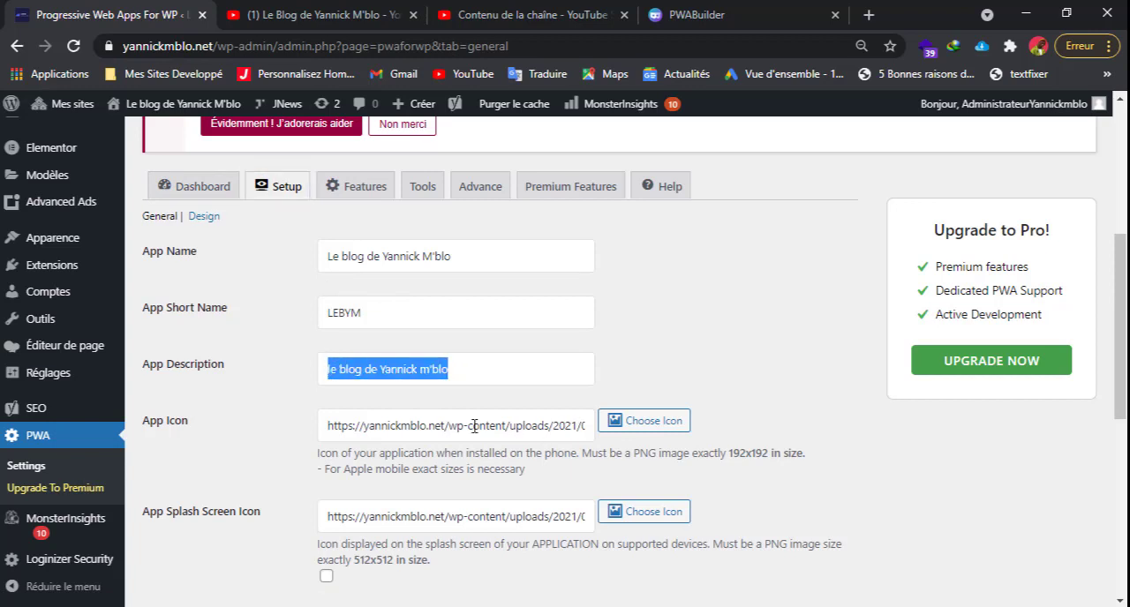
pyautogui.scroll(-1, 474, 426)
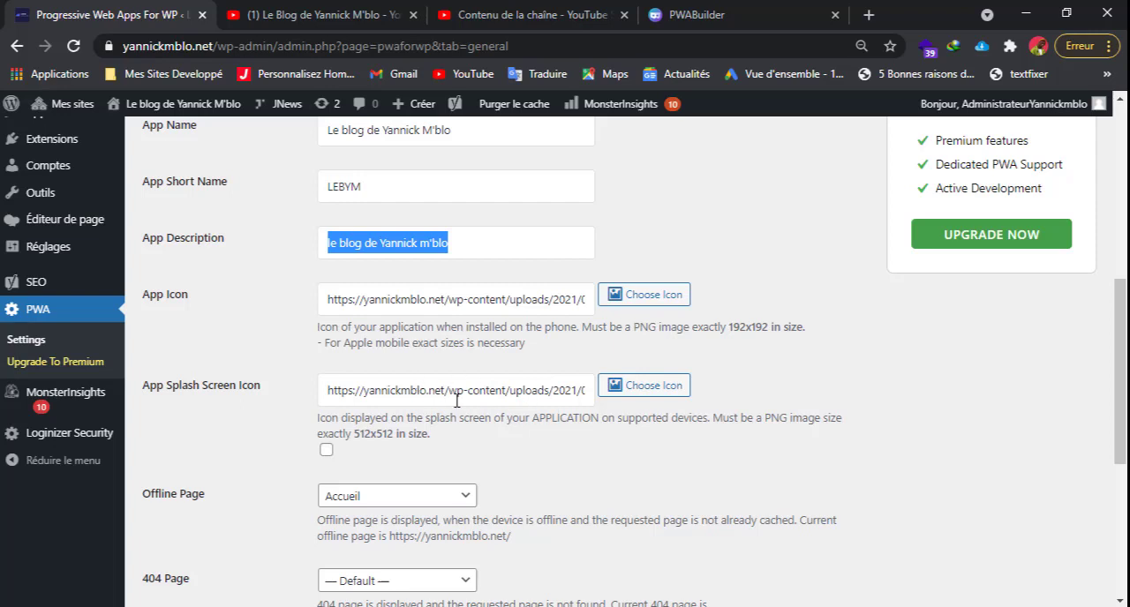
pyautogui.scroll(-3, 450, 401)
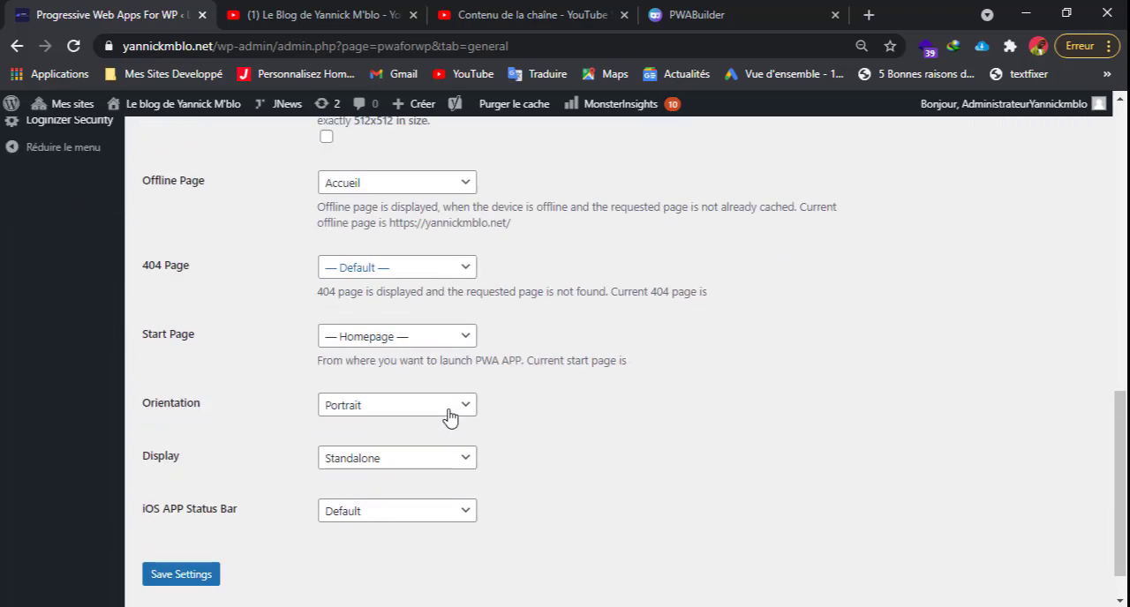
pyautogui.scroll(5, 450, 415)
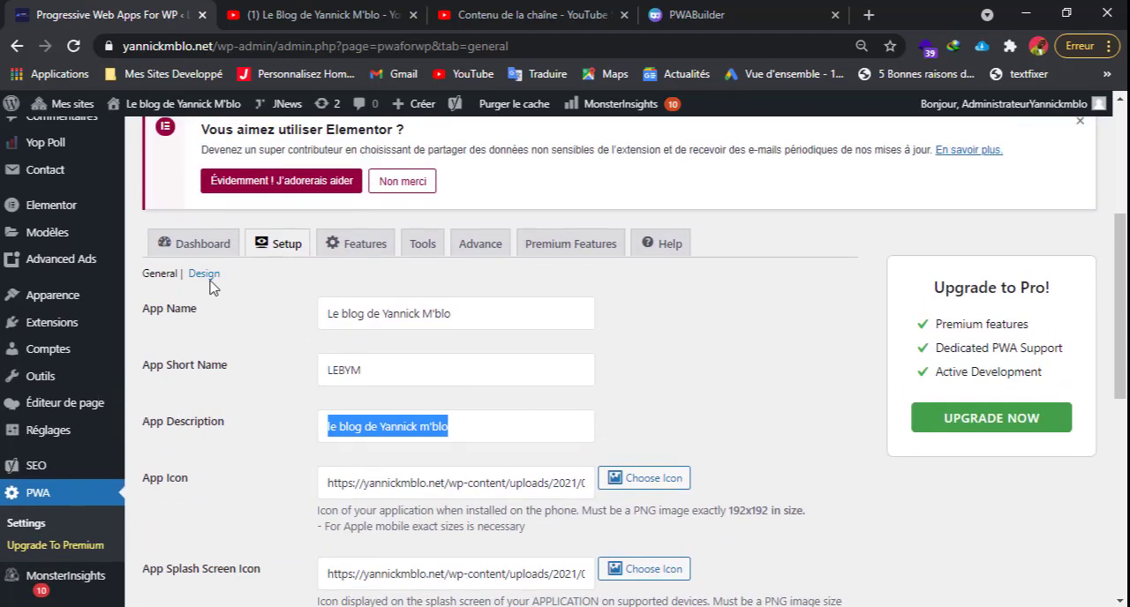
pyautogui.click(209, 278)
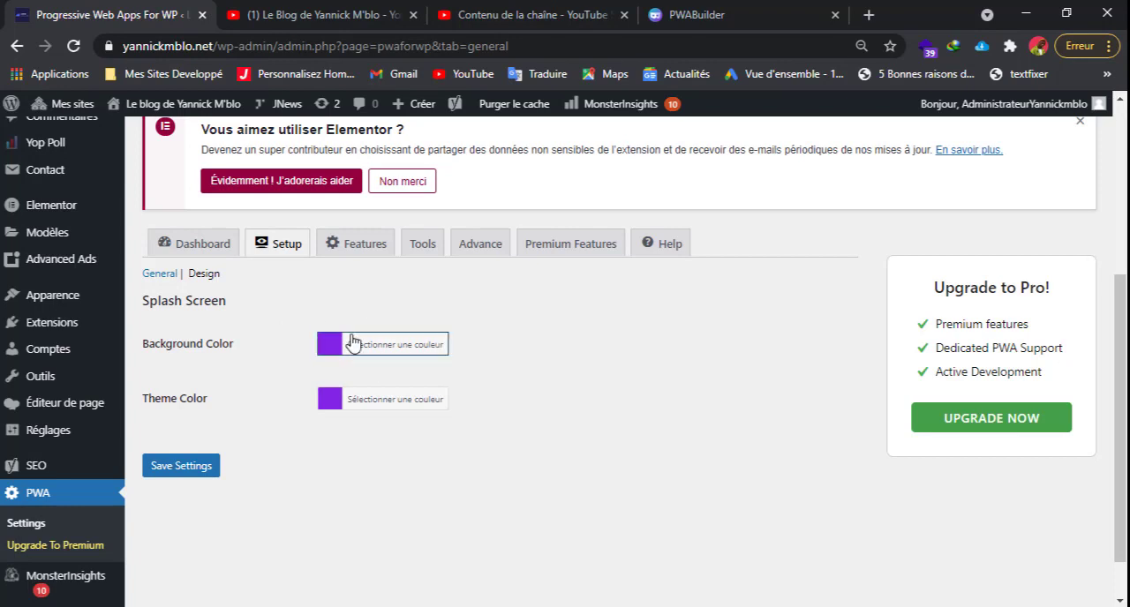
# Review the Custom Add To Home Banner feature's title, button text and color settings, and close them without saving.
pyautogui.click(360, 252)
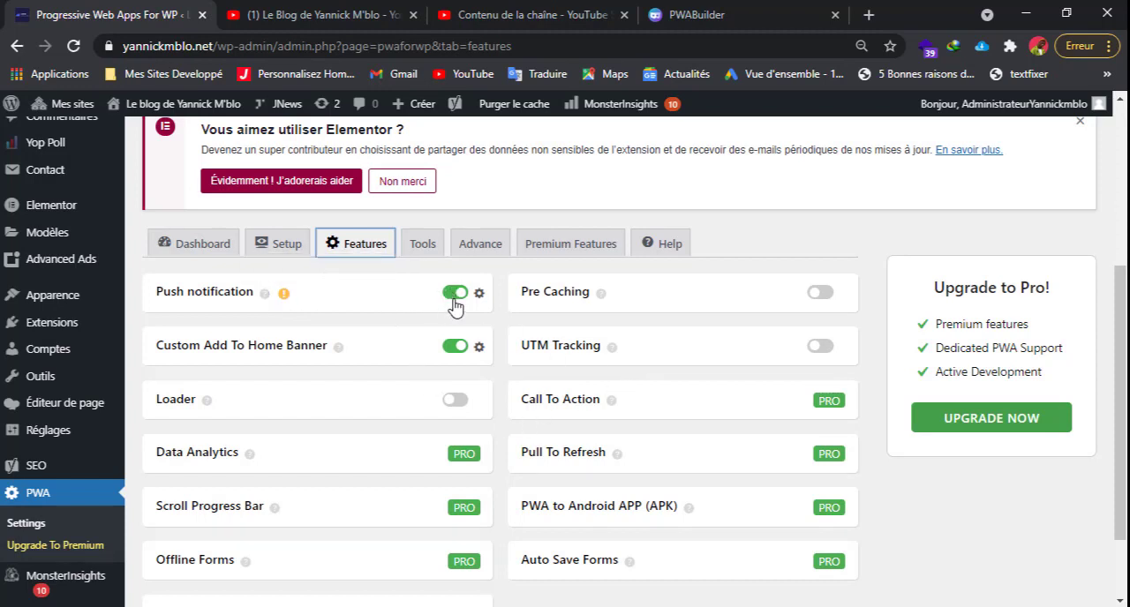
pyautogui.click(478, 354)
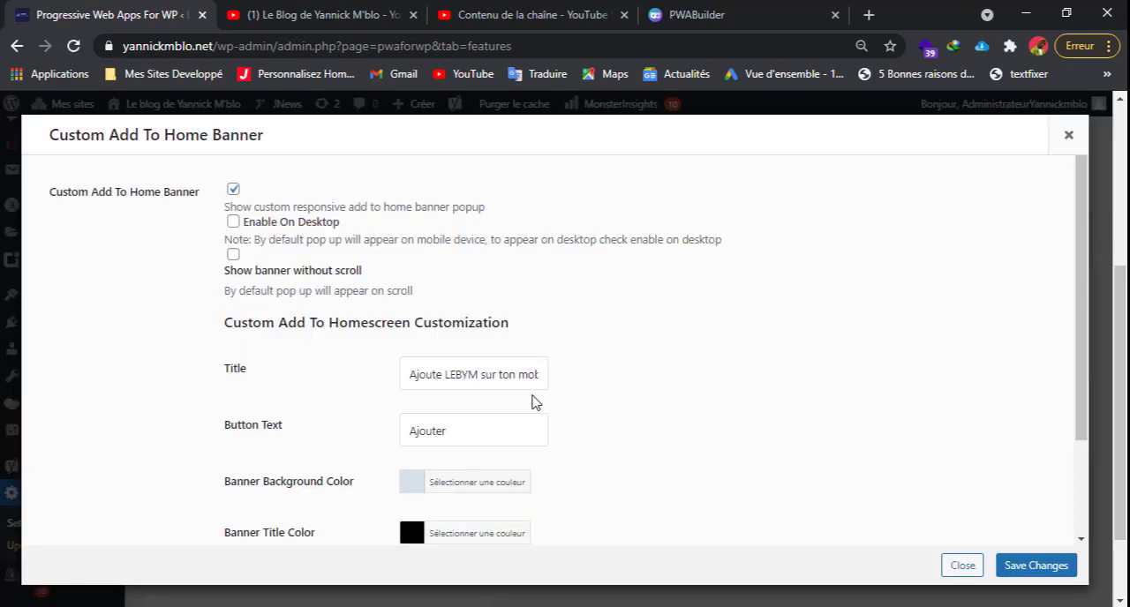
pyautogui.scroll(-2, 532, 402)
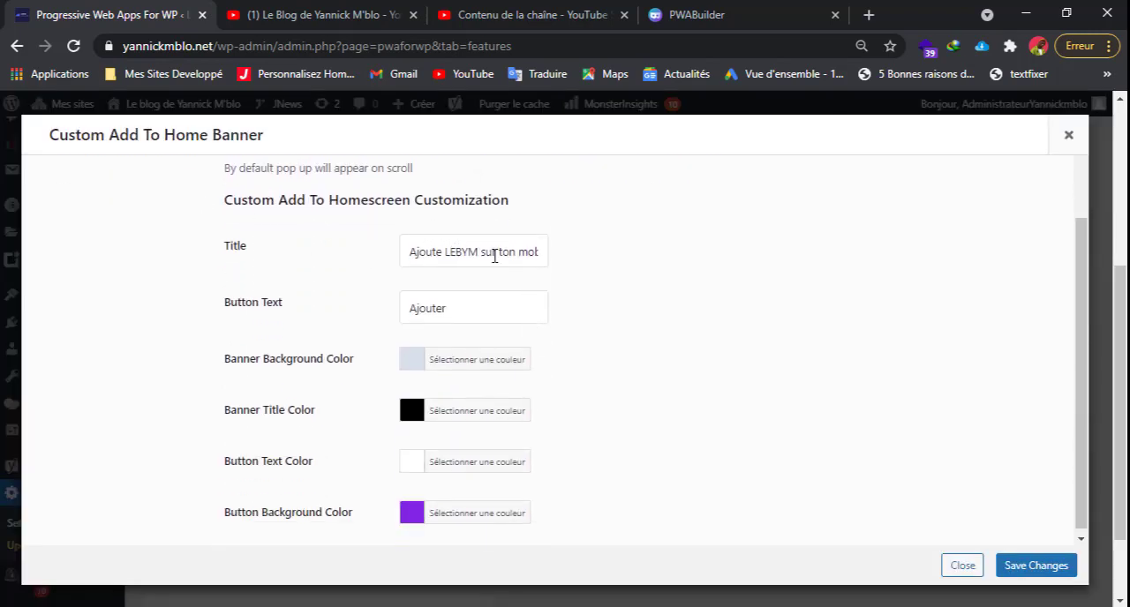
pyautogui.hscroll(1, 479, 256)
pyautogui.moveTo(427, 253); pyautogui.dragTo(563, 259)
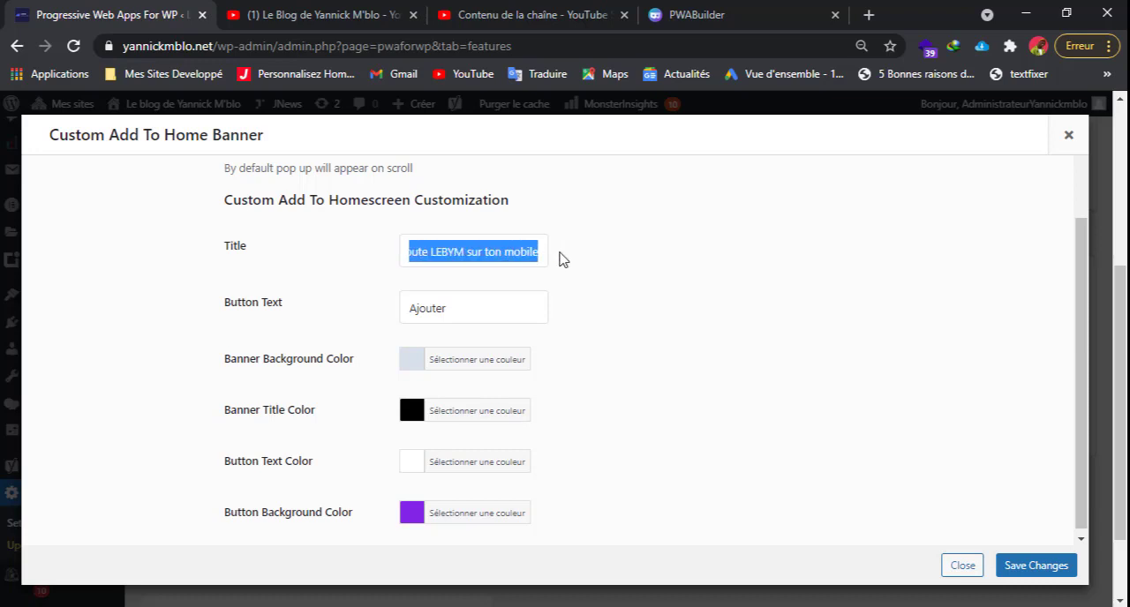
pyautogui.click(487, 253)
pyautogui.doubleClick(425, 312)
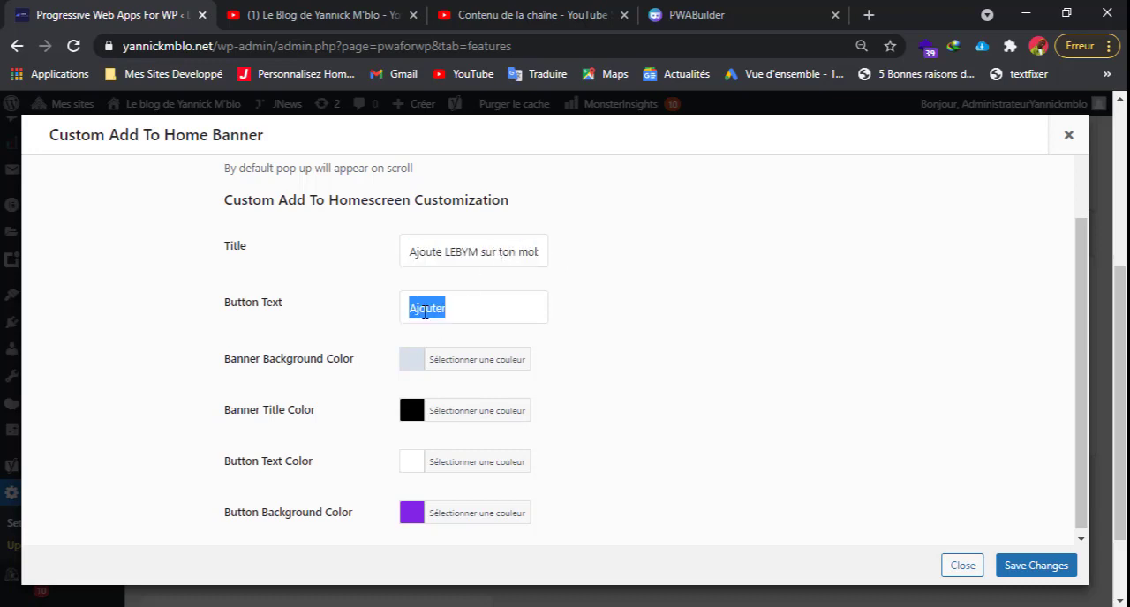
pyautogui.click(497, 313)
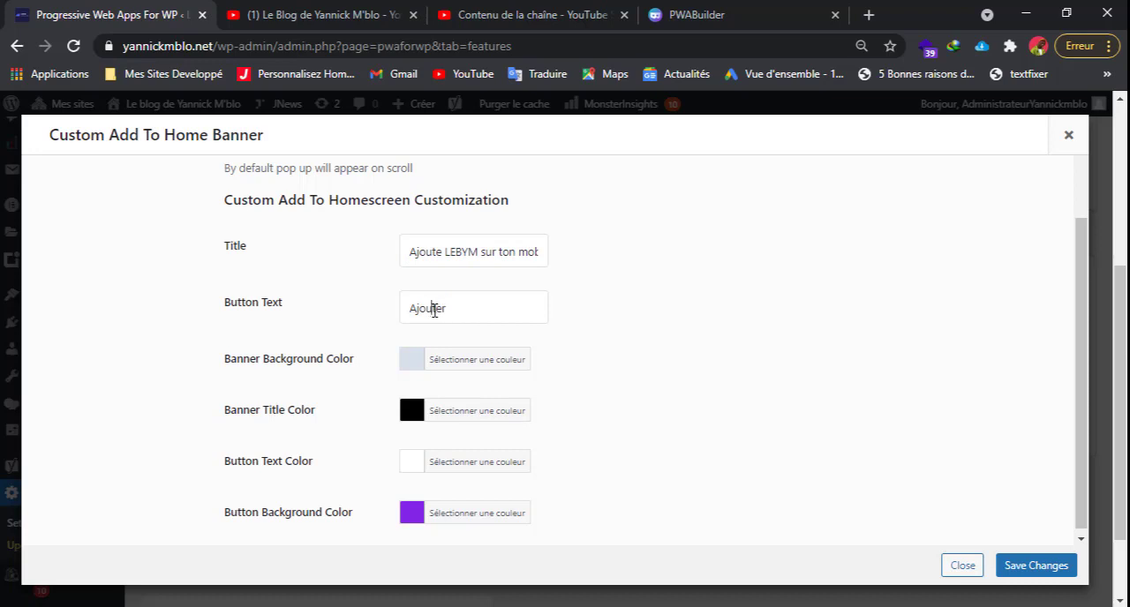
pyautogui.doubleClick(433, 311)
pyautogui.moveTo(406, 252); pyautogui.dragTo(581, 272)
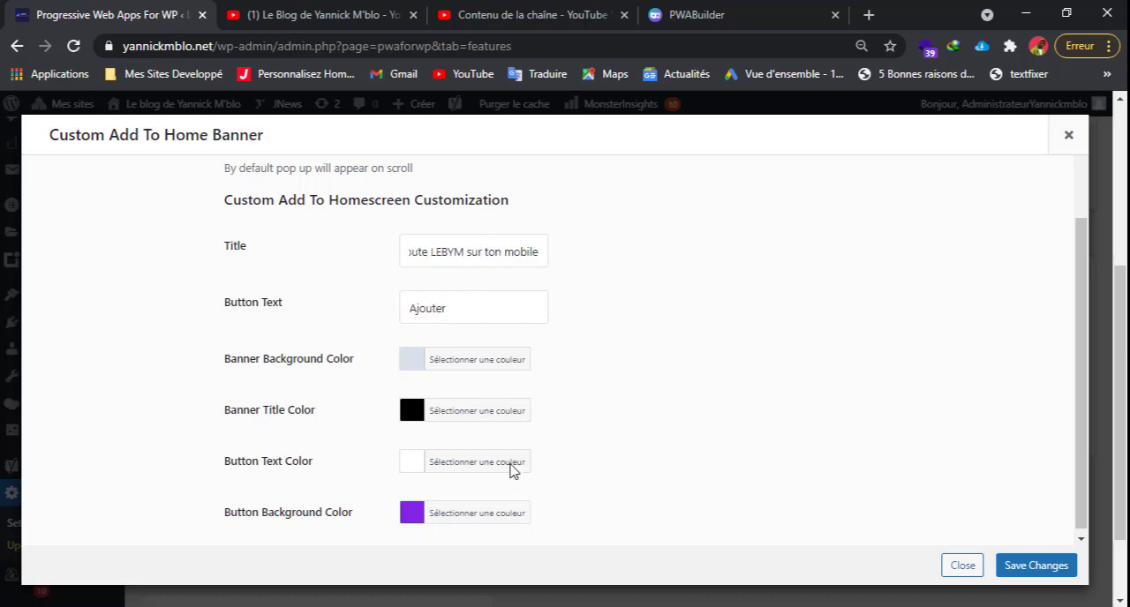
pyautogui.click(470, 520)
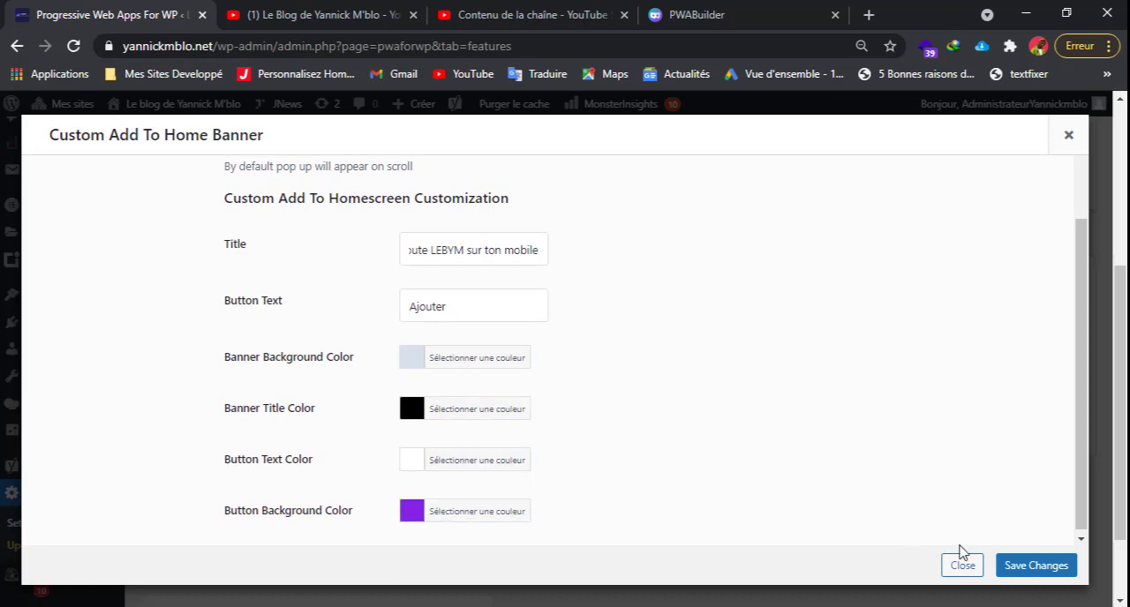
pyautogui.click(962, 565)
# Look through the plugin's Tools, Advance and Premium Features sections, and examine the list of available features.
pyautogui.click(427, 257)
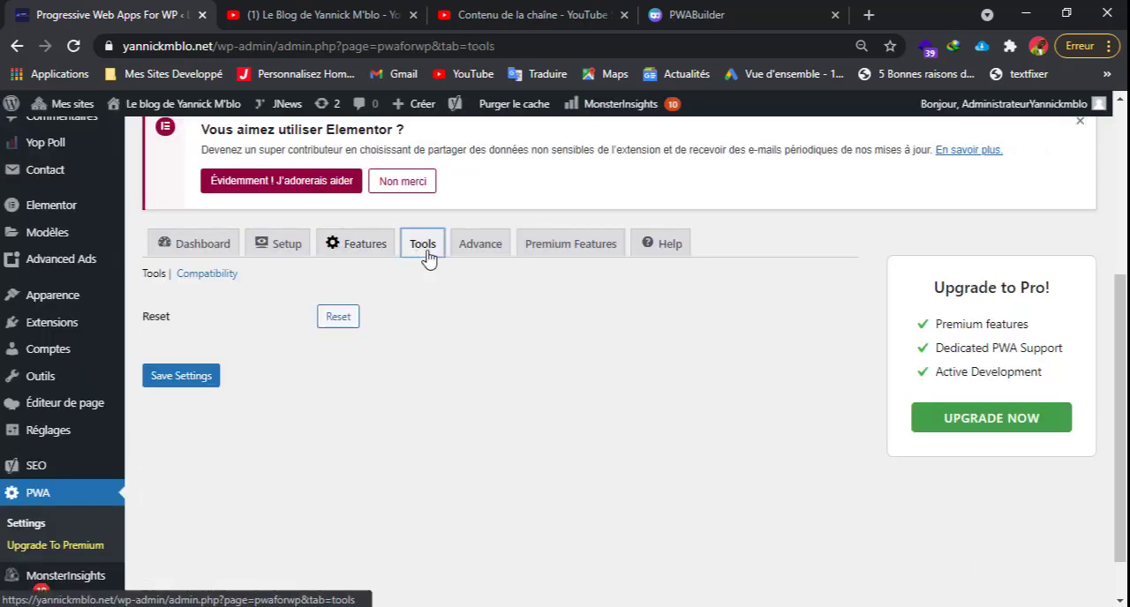
pyautogui.click(498, 258)
pyautogui.click(571, 247)
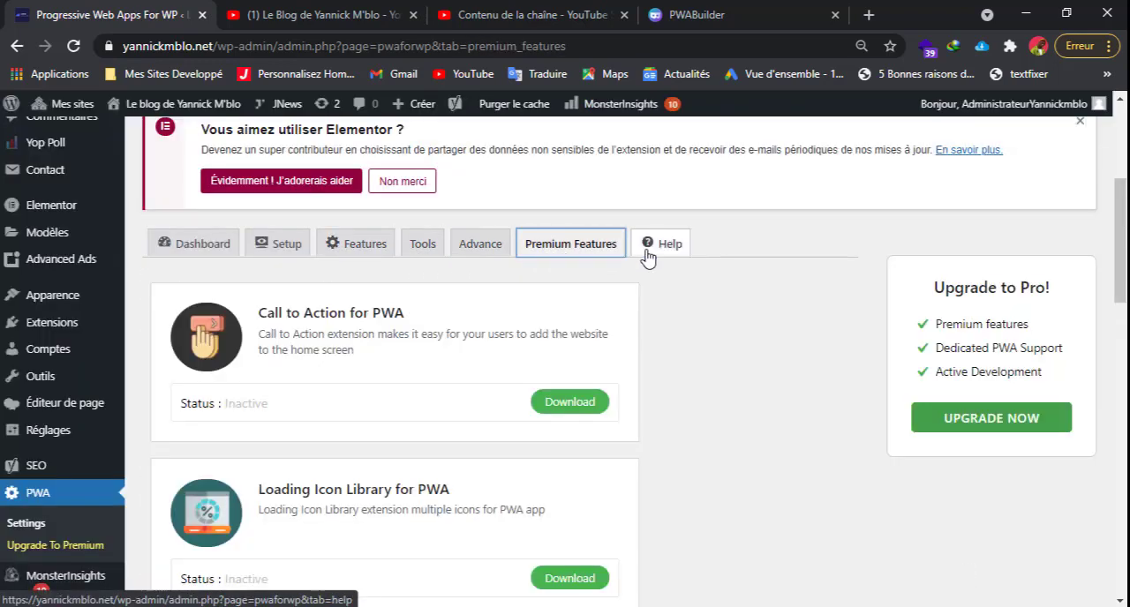
pyautogui.click(423, 247)
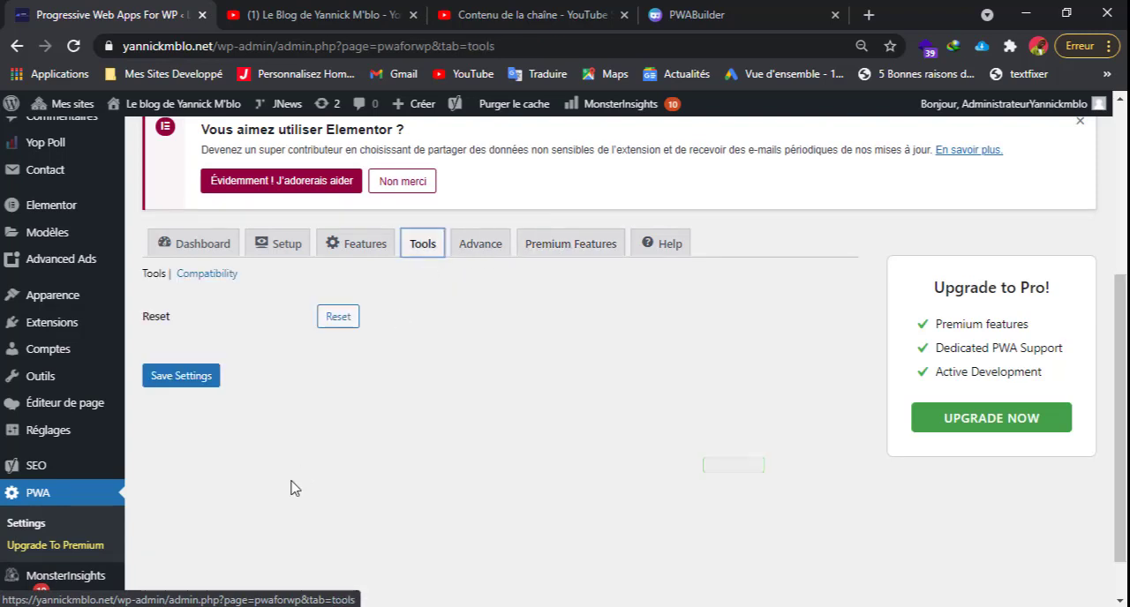
pyautogui.click(357, 240)
pyautogui.scroll(-1, 269, 516)
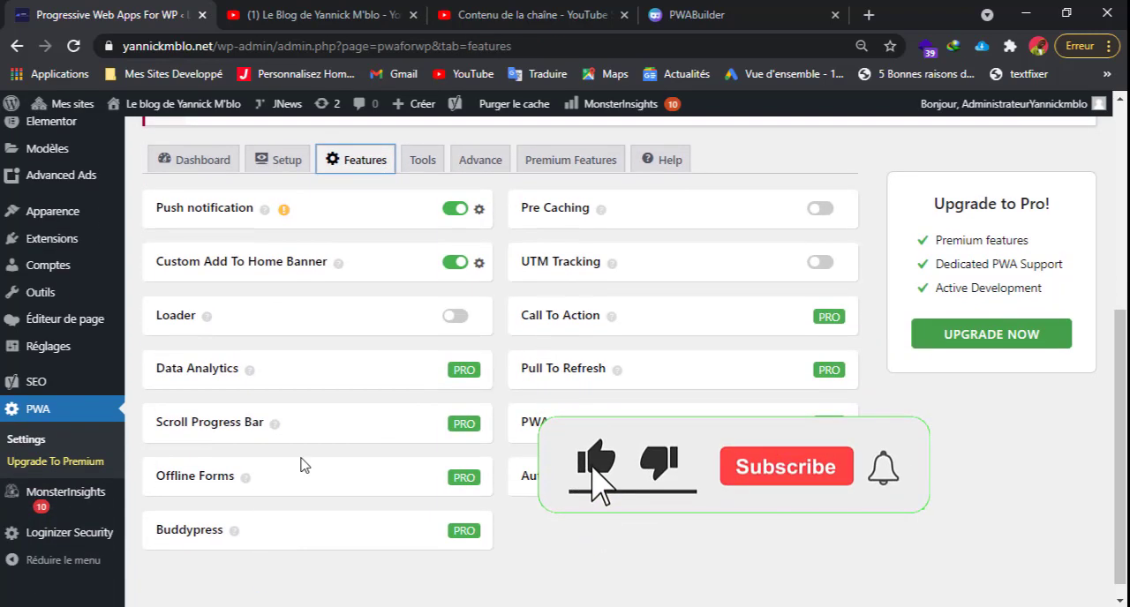
pyautogui.moveTo(691, 418)
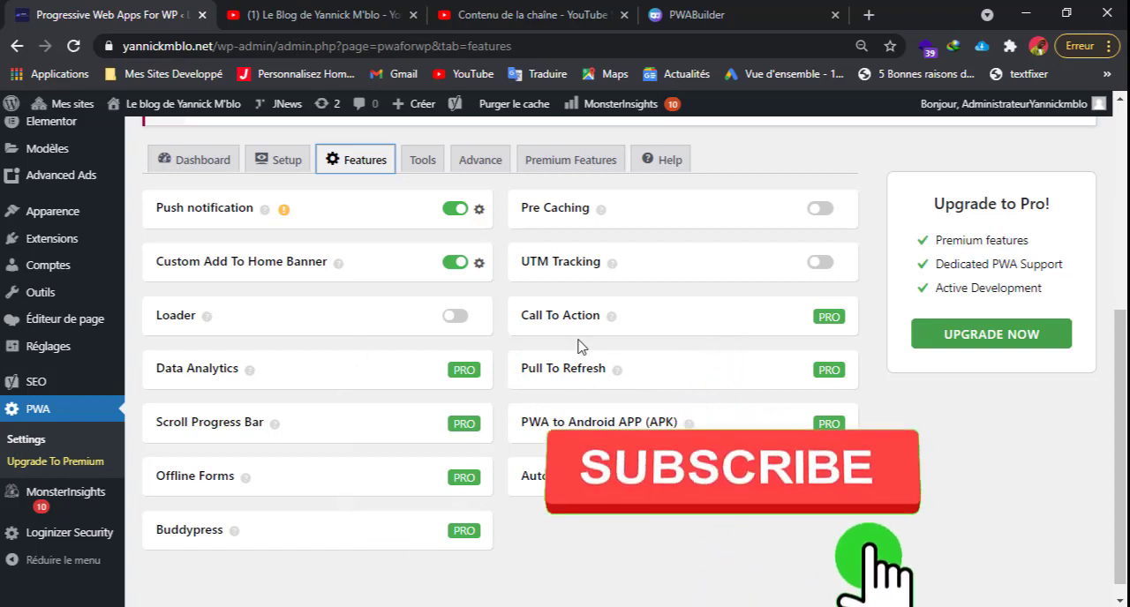
pyautogui.scroll(1, 581, 340)
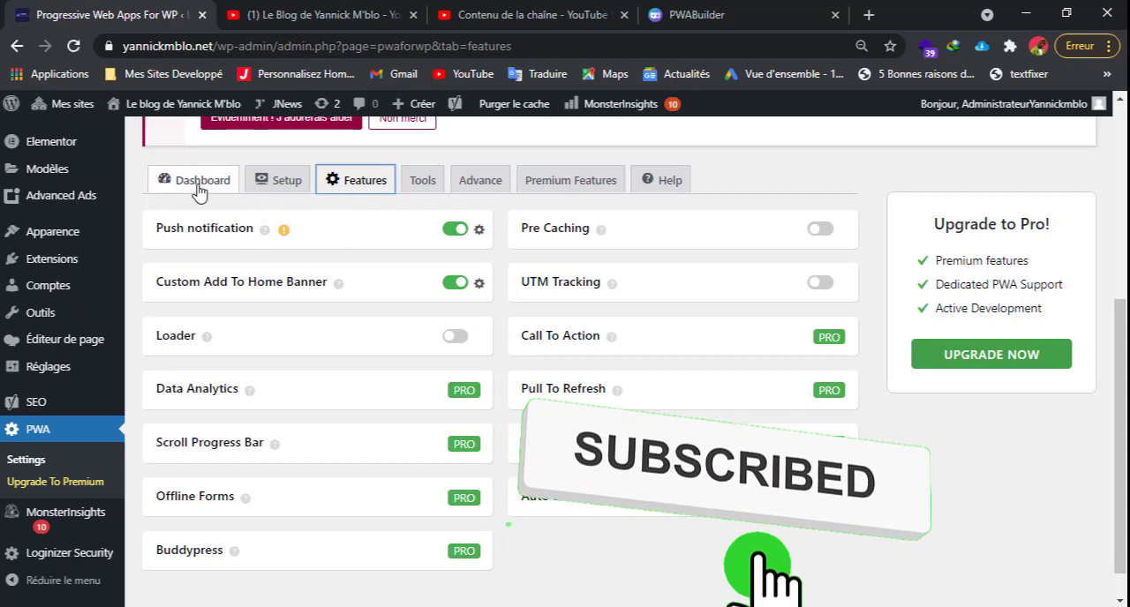
# Return to the plugin's Dashboard section and save the PWA settings.
pyautogui.click(199, 182)
pyautogui.click(186, 511)
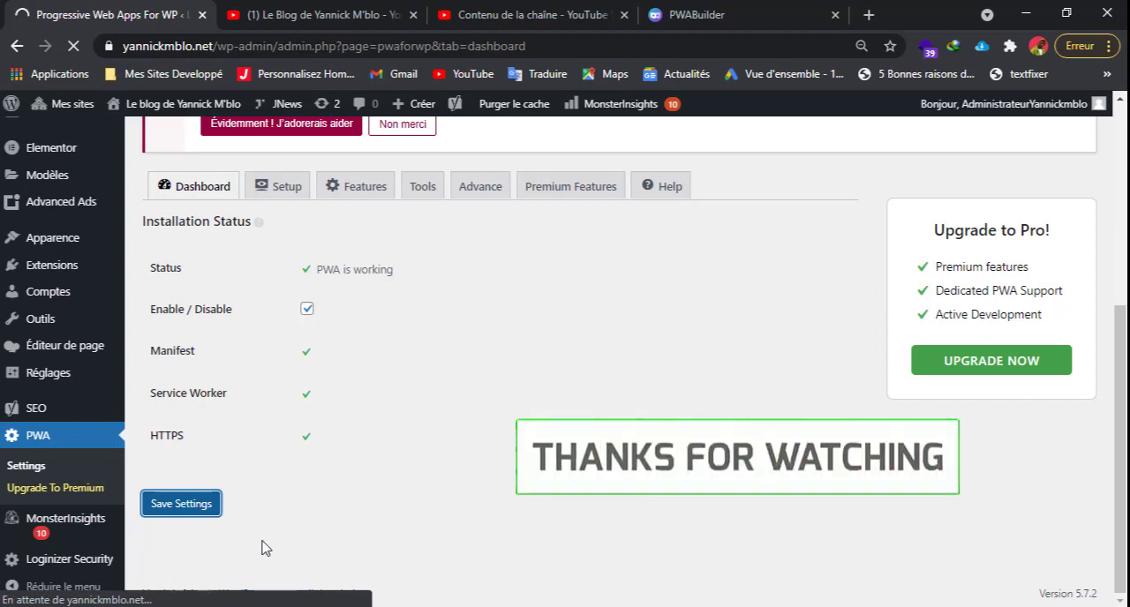
# Copy the site's domain, without the protocol or path, from the address of the WordPress admin page.
pyautogui.click(720, 16)
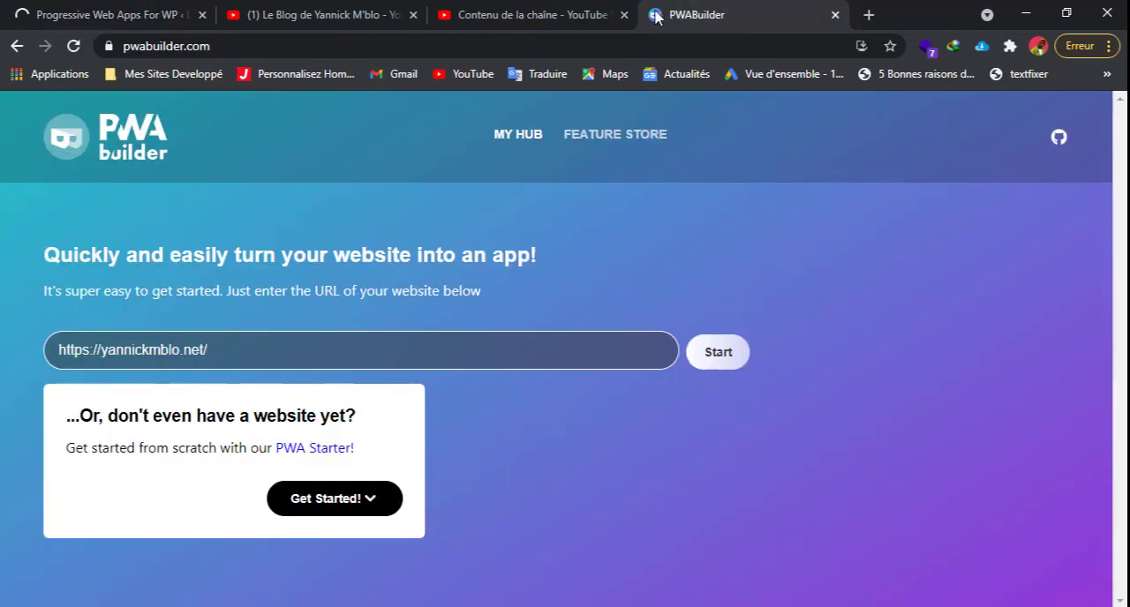
pyautogui.click(149, 20)
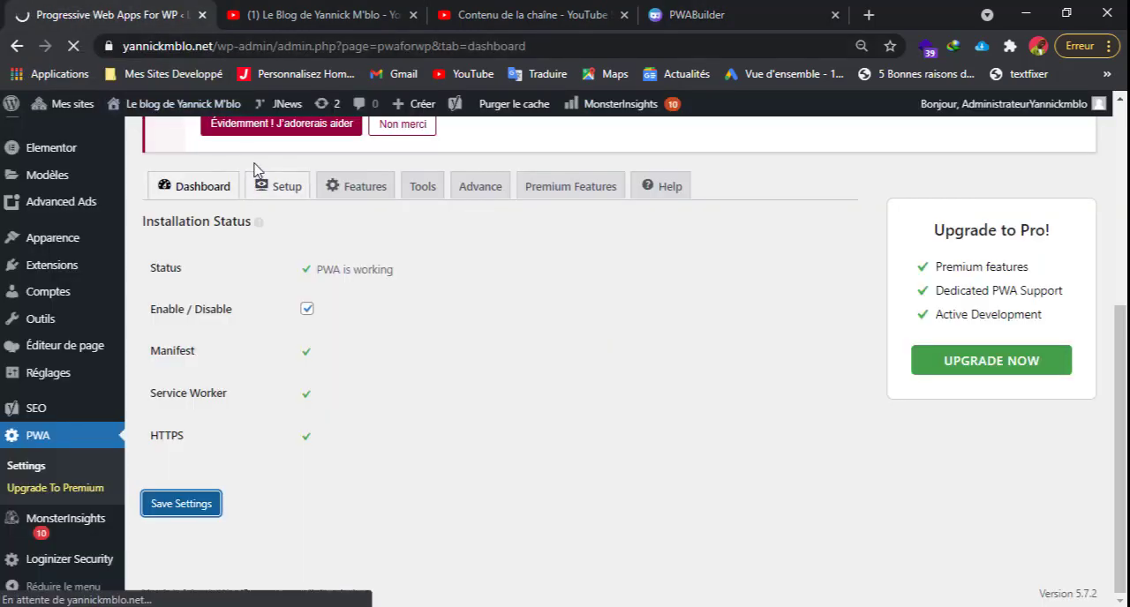
pyautogui.moveTo(215, 47); pyautogui.dragTo(125, 46)
pyautogui.click(176, 48)
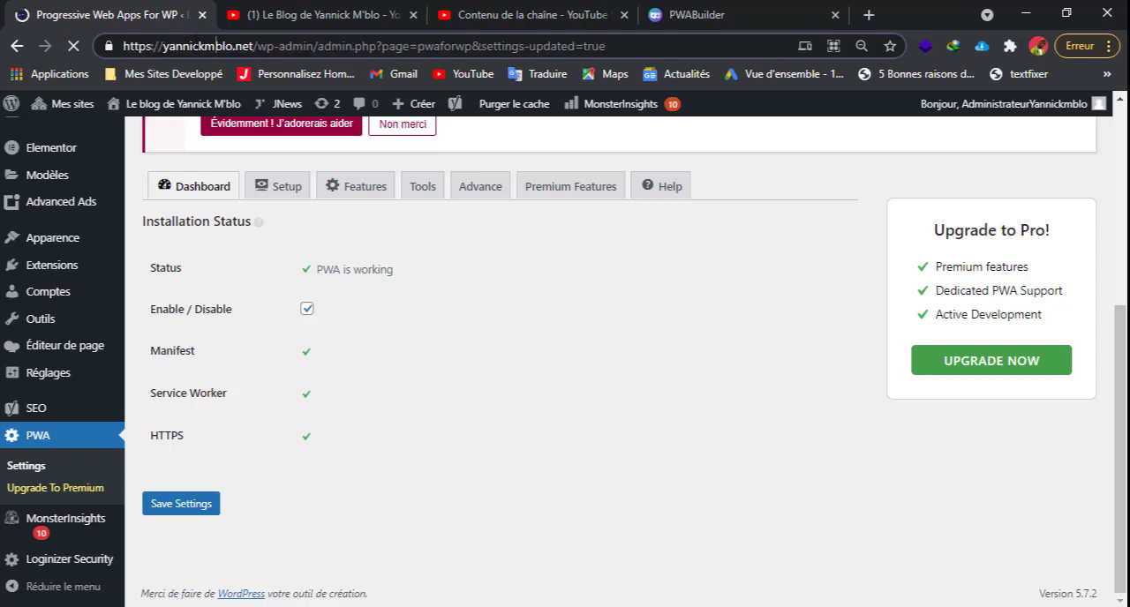
pyautogui.click(254, 48)
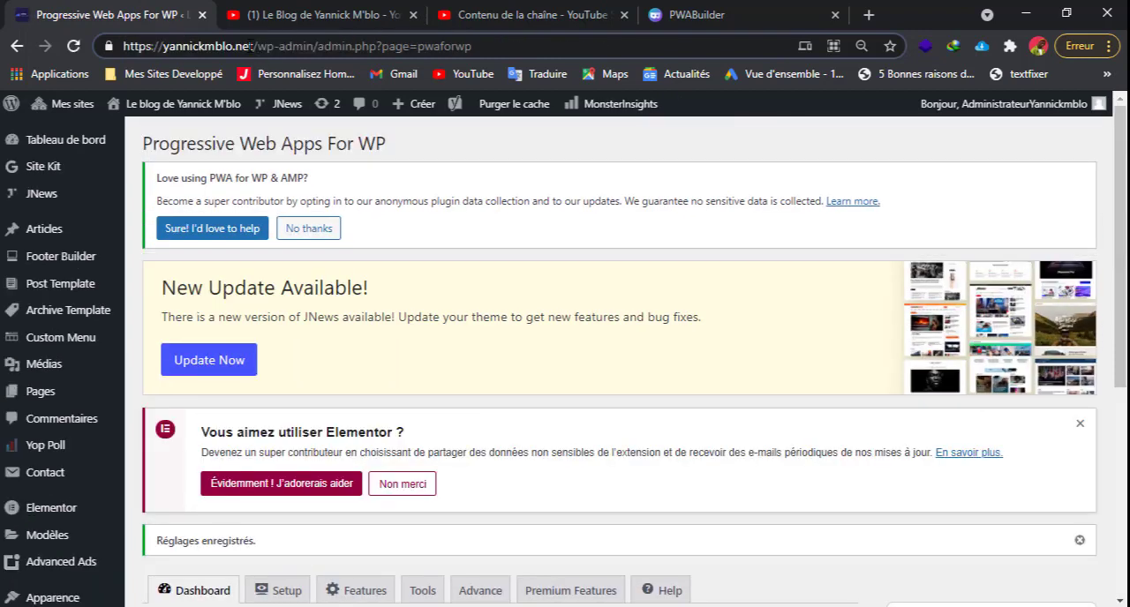
pyautogui.moveTo(254, 47); pyautogui.dragTo(163, 54)
pyautogui.hotkey('ctrl', 'c')
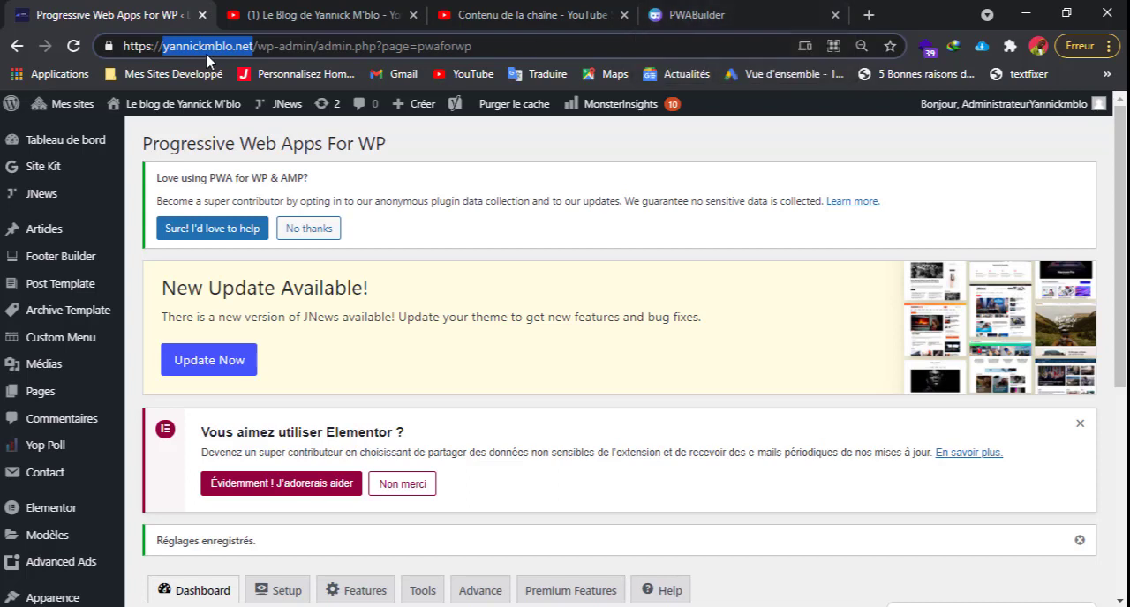
# Switch to PWABuilder, enter the copied domain as the website URL and start the site test.
pyautogui.click(692, 17)
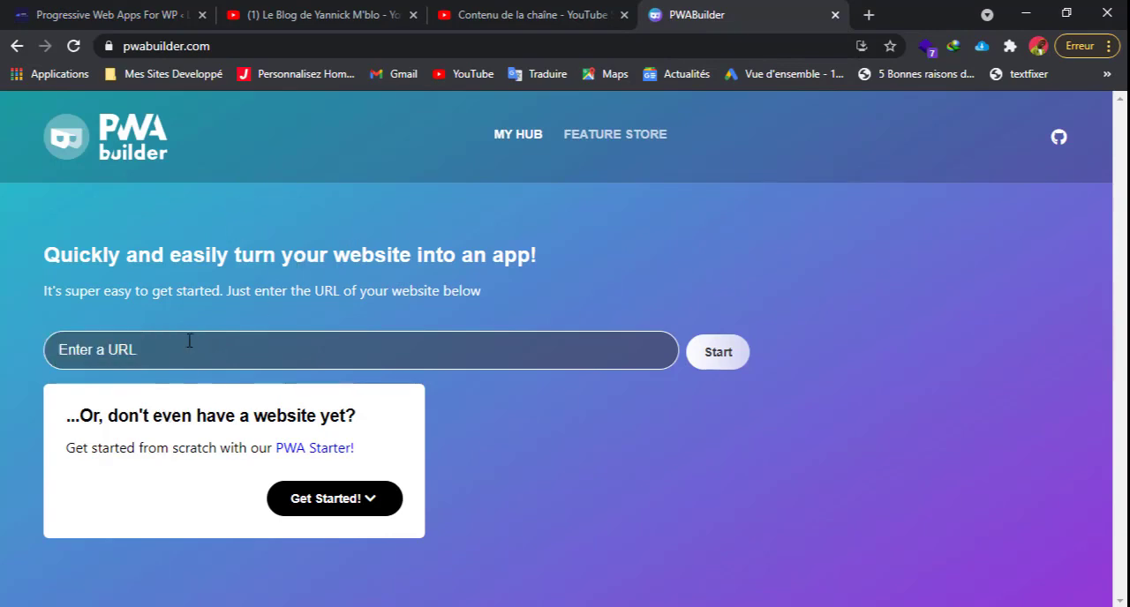
pyautogui.hotkey('ctrl', 'v')
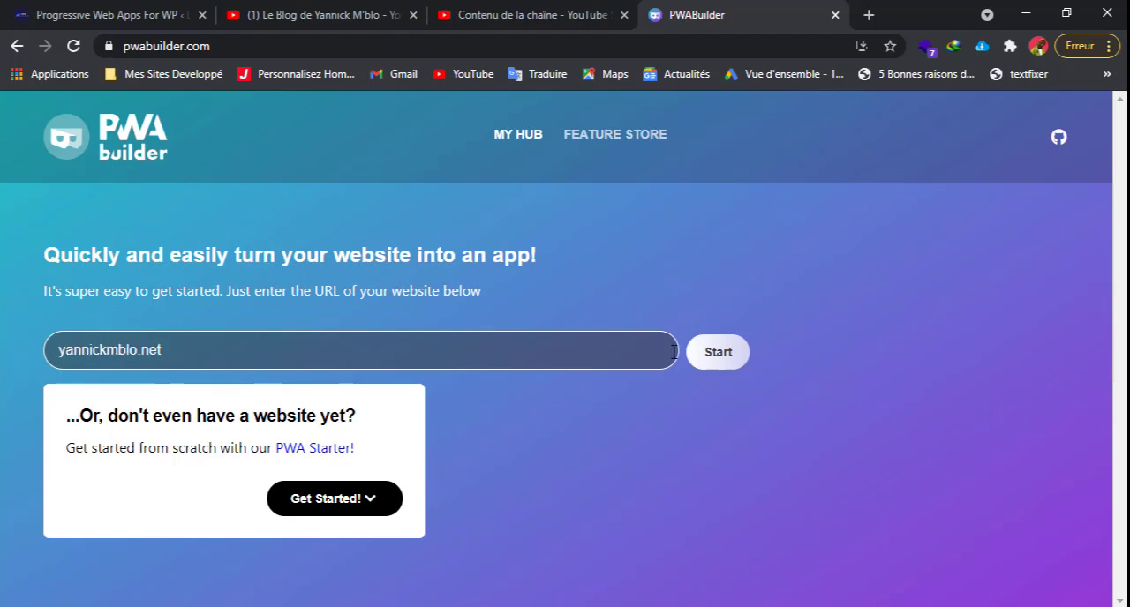
pyautogui.click(718, 352)
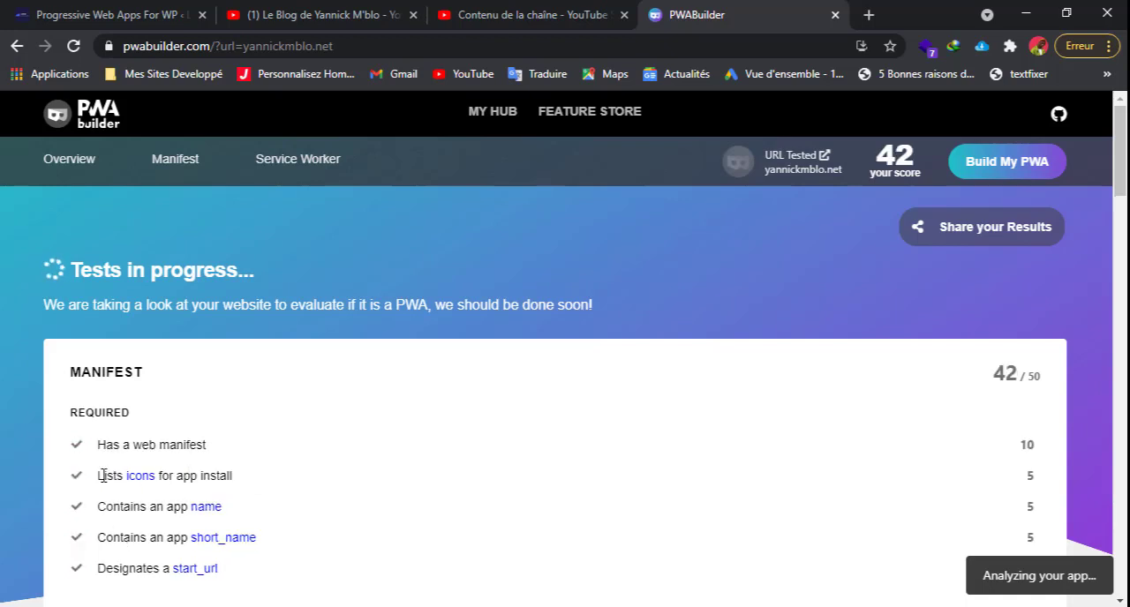
# Examine the manifest test results, including the required and recommended items and their scores.
pyautogui.scroll(-4, 172, 464)
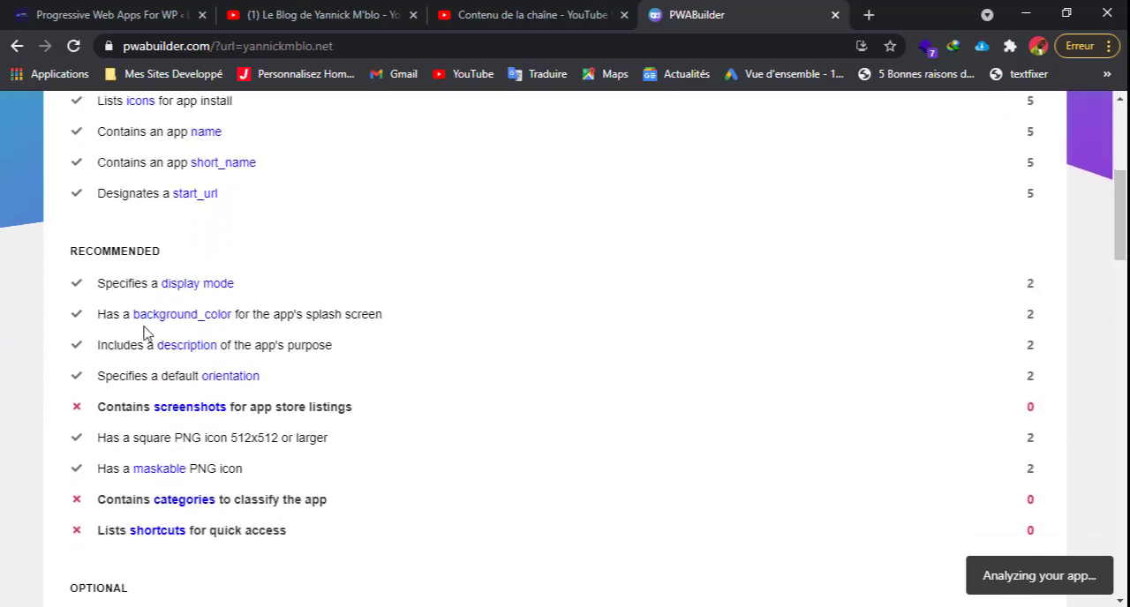
pyautogui.scroll(-1, 146, 333)
pyautogui.scroll(3, 145, 334)
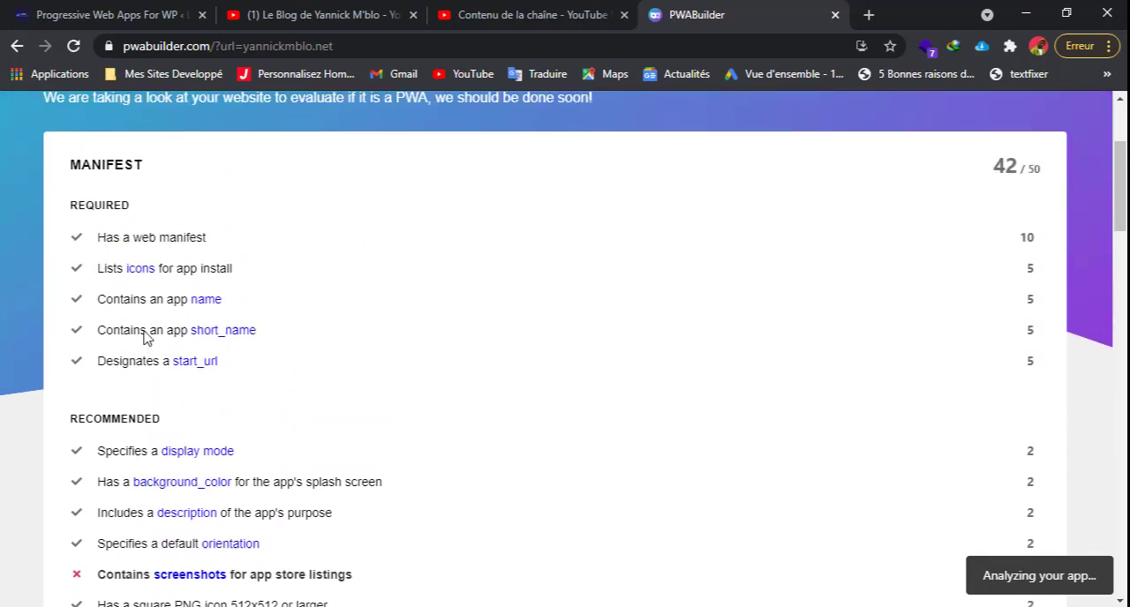
pyautogui.scroll(3, 146, 334)
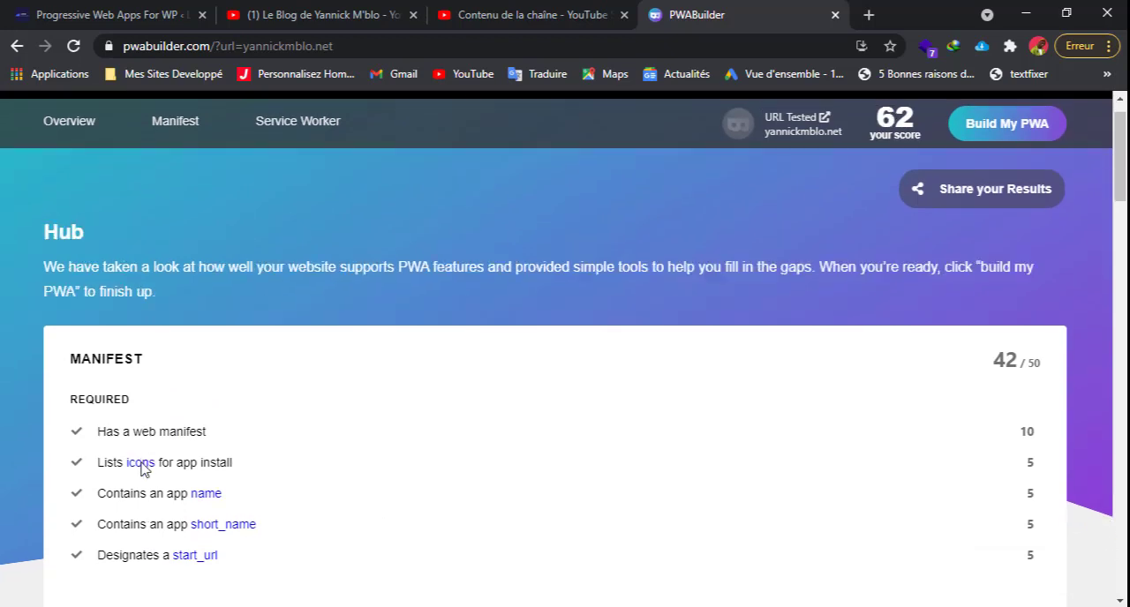
pyautogui.scroll(-1, 152, 358)
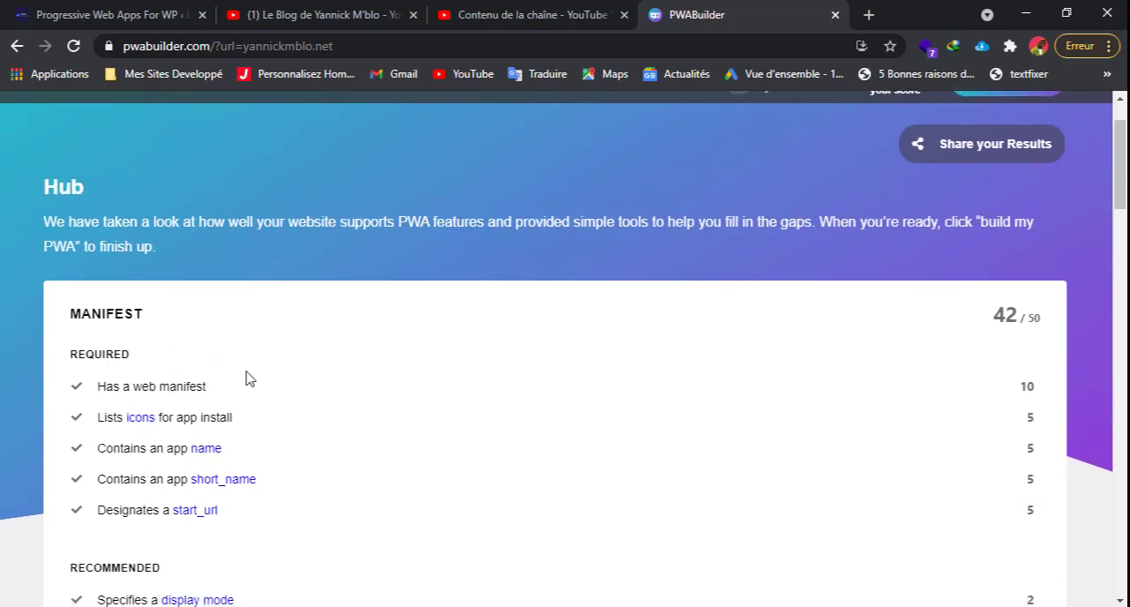
pyautogui.scroll(-3, 248, 378)
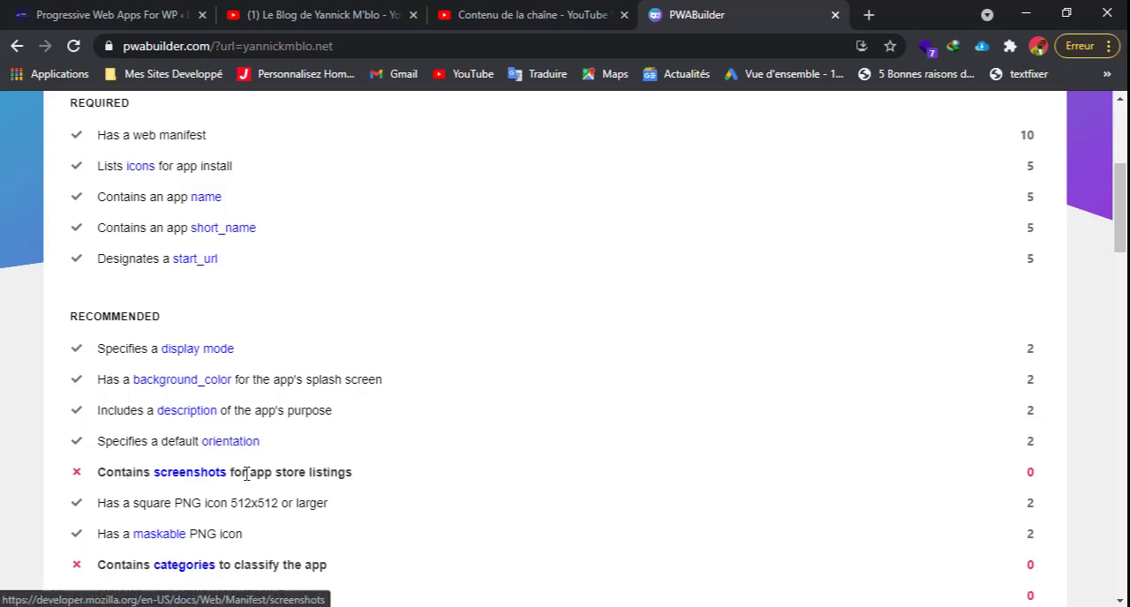
pyautogui.scroll(-1, 343, 473)
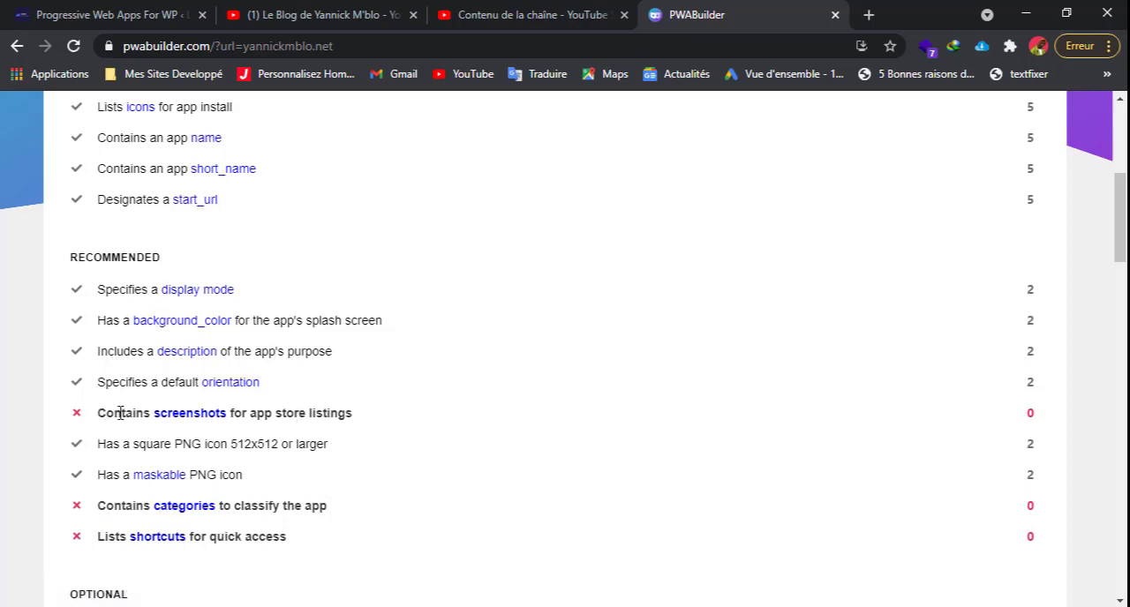
pyautogui.doubleClick(123, 267)
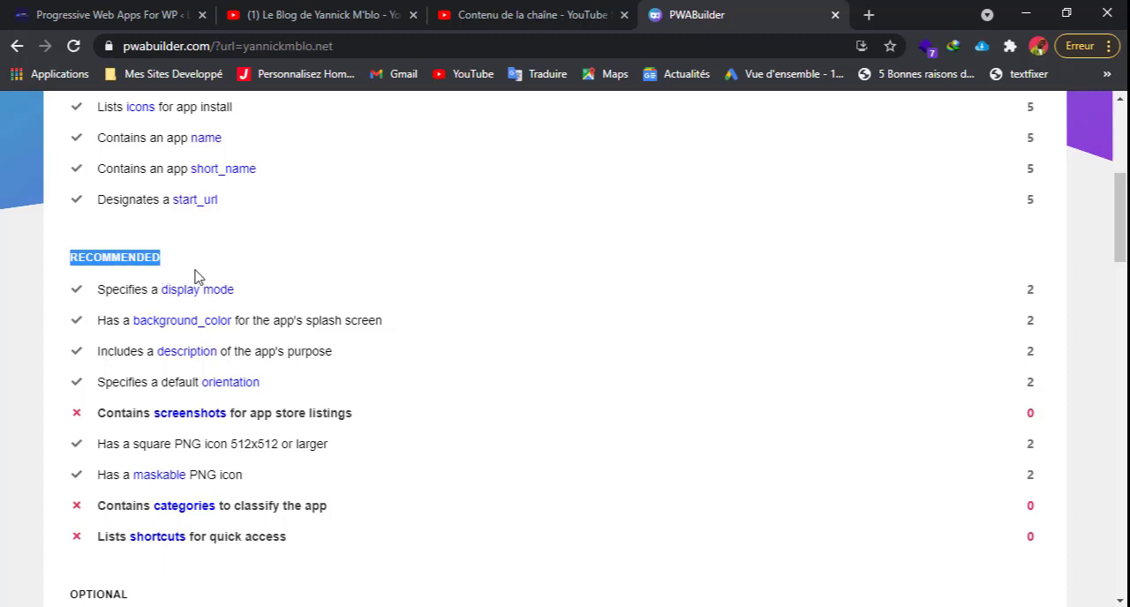
pyautogui.click(162, 309)
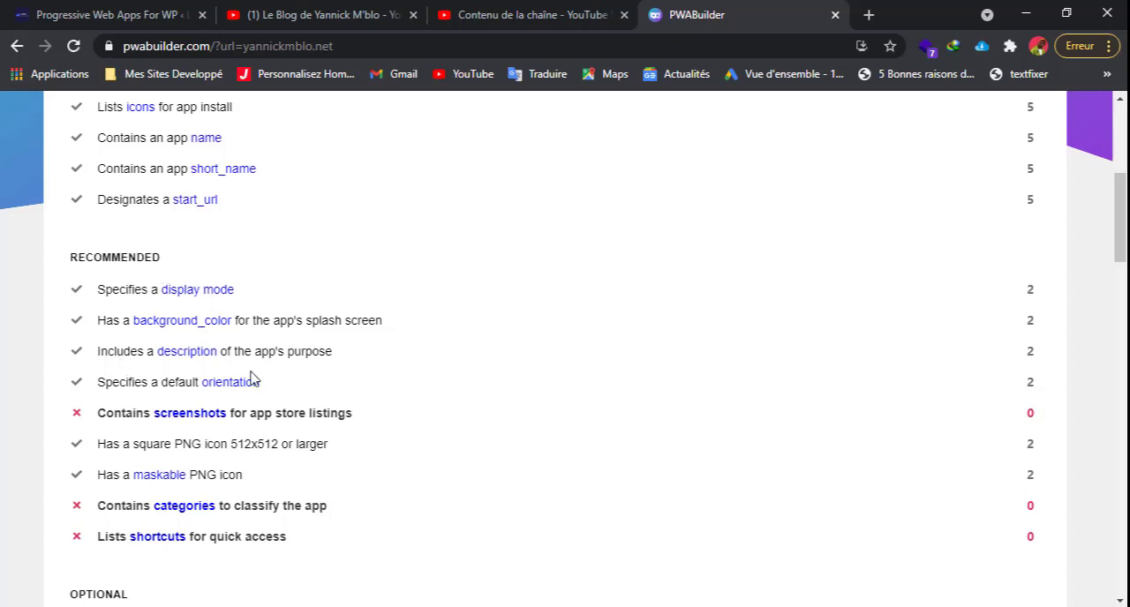
pyautogui.scroll(3, 234, 410)
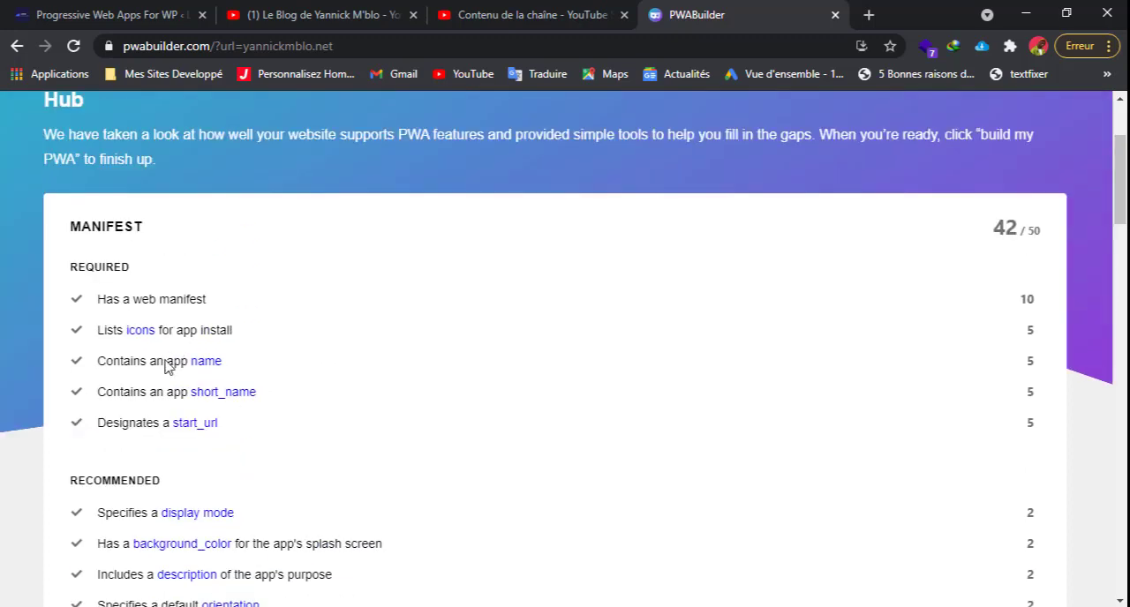
pyautogui.scroll(2, 408, 377)
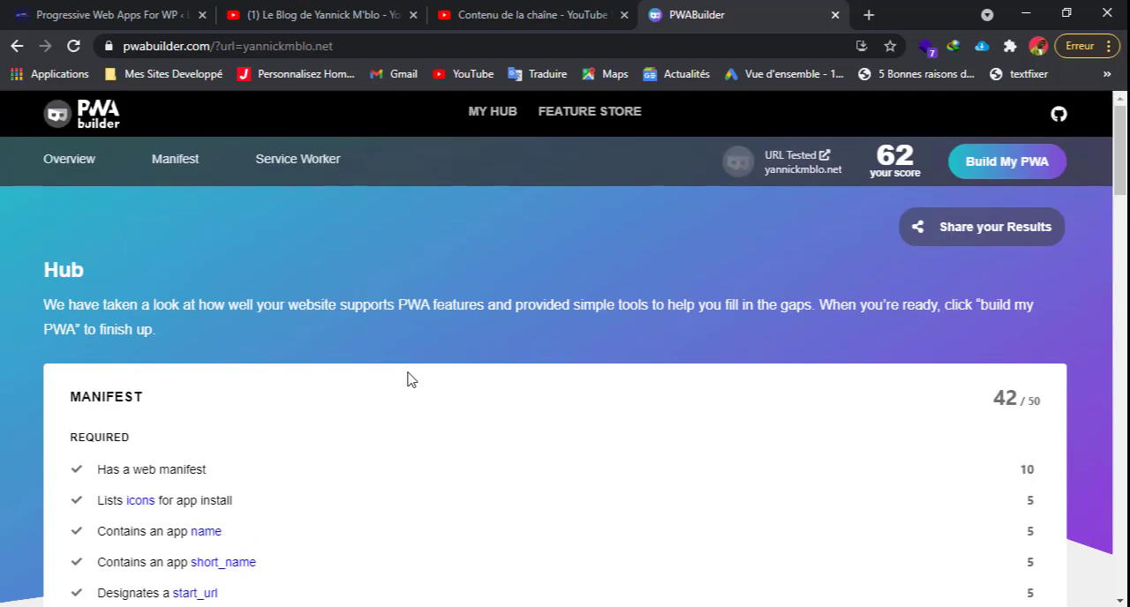
# Proceed to building the PWA and review the Progressive Web App, Android, Samsung and Windows publishing options.
pyautogui.click(1005, 168)
pyautogui.scroll(-1, 688, 376)
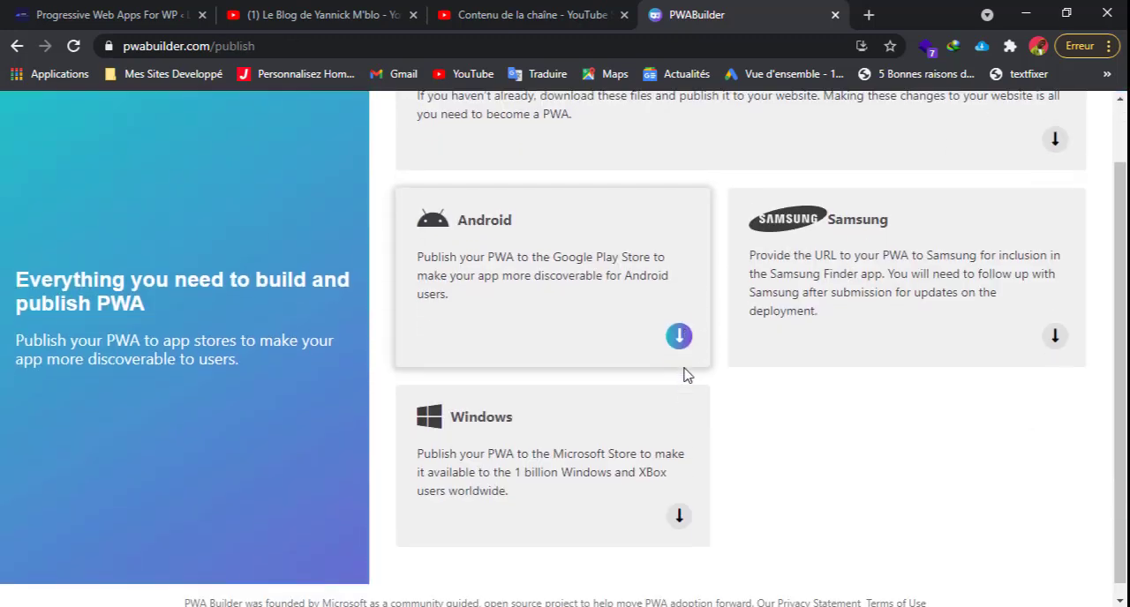
pyautogui.scroll(1, 688, 375)
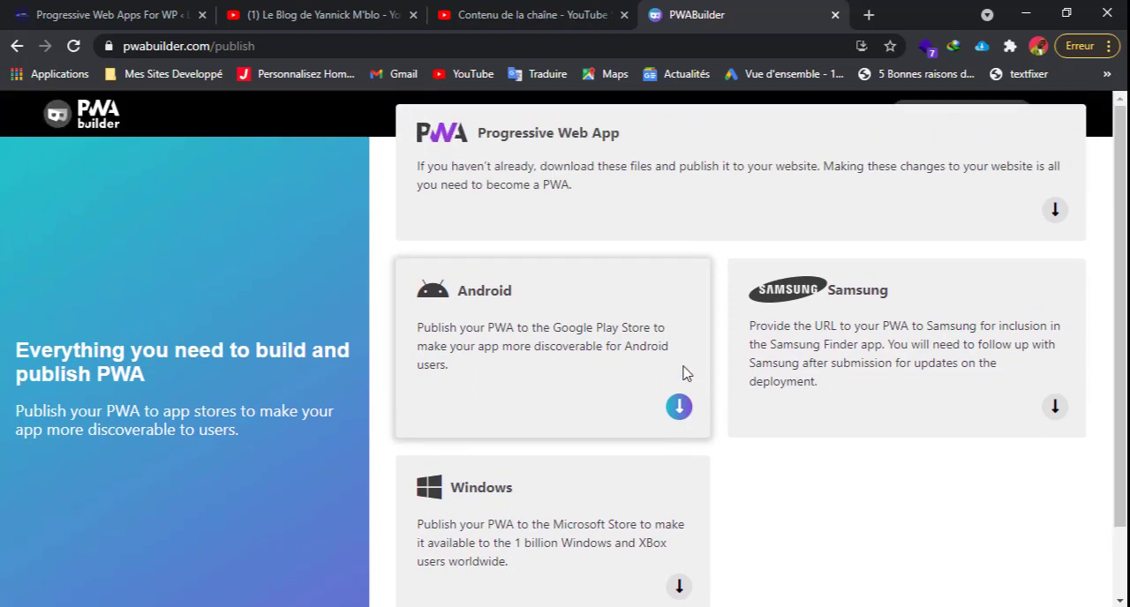
pyautogui.scroll(-1, 688, 376)
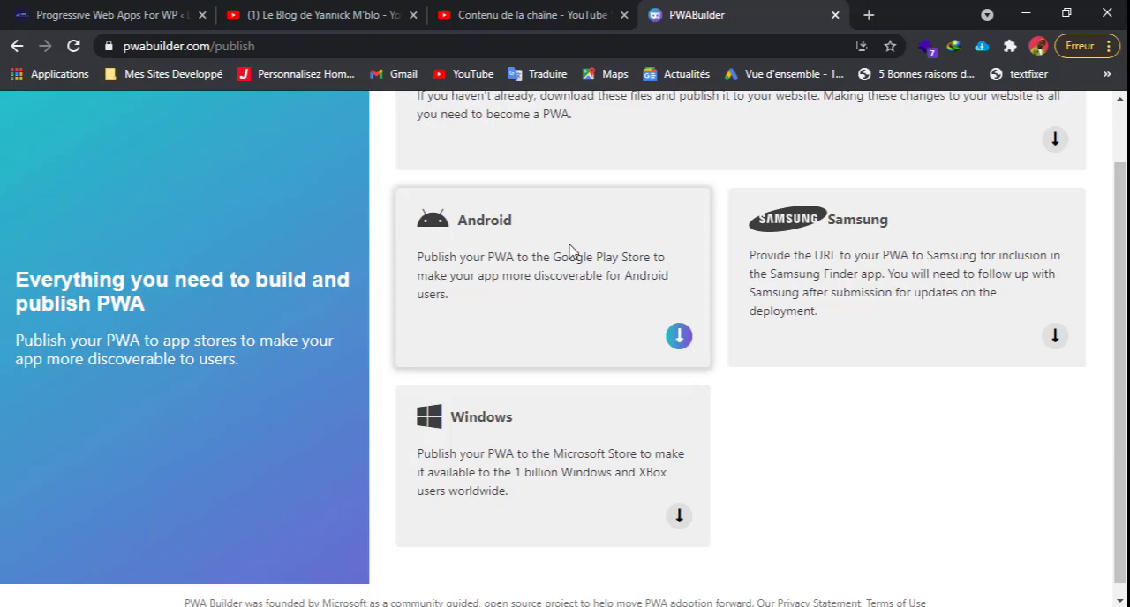
pyautogui.scroll(-1, 575, 455)
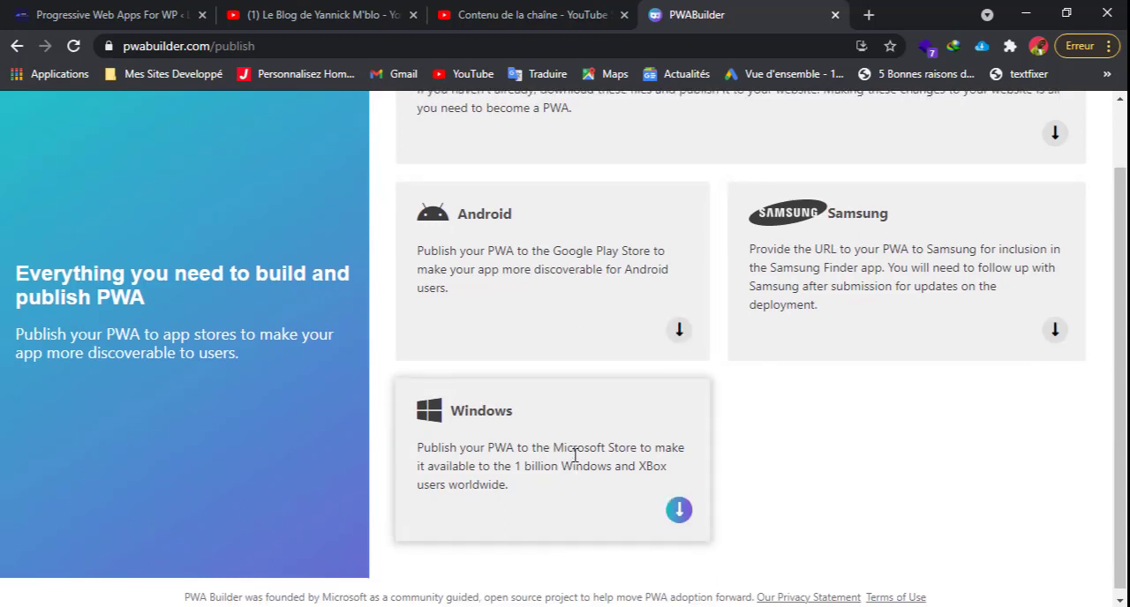
pyautogui.scroll(1, 575, 455)
pyautogui.scroll(-1, 756, 454)
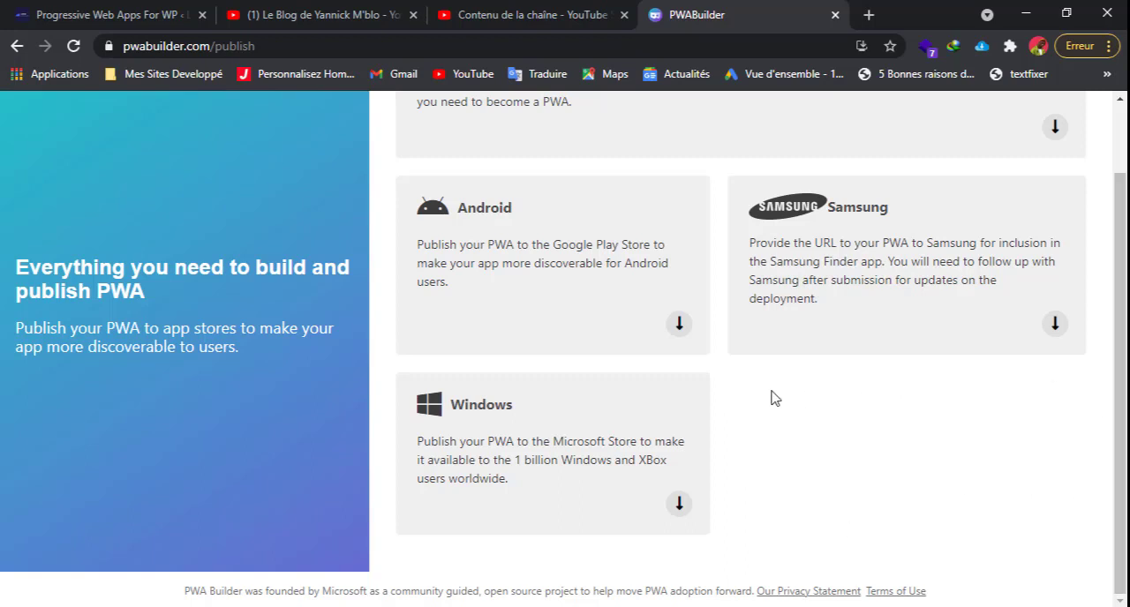
pyautogui.scroll(1, 771, 397)
pyautogui.scroll(-1, 772, 404)
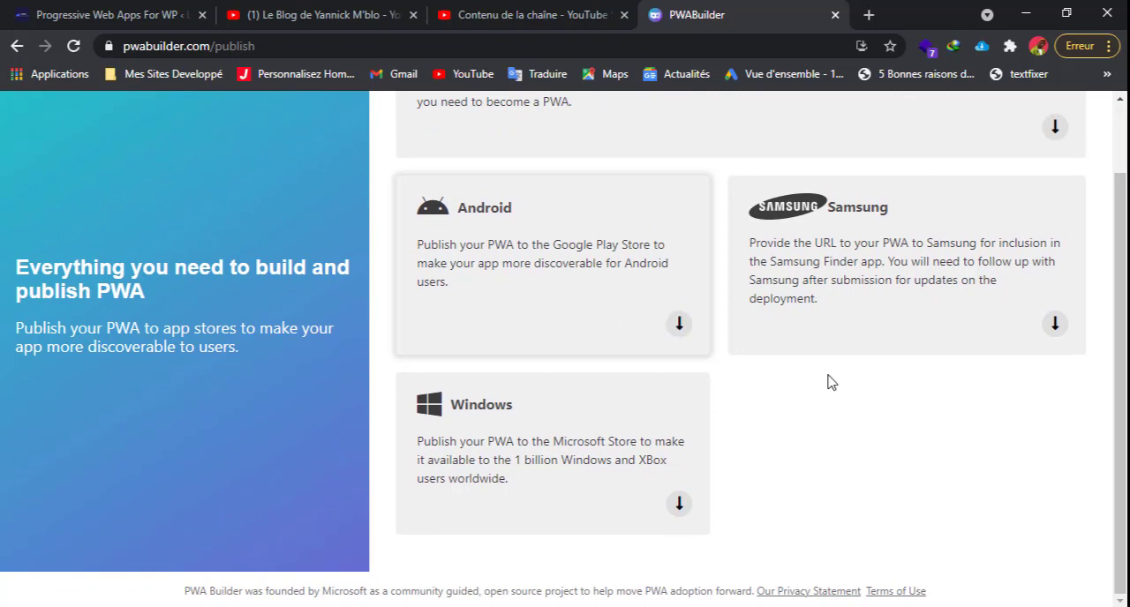
# Review the Android package's customization options, close them and start downloading the PWA package for Google Play.
pyautogui.click(679, 325)
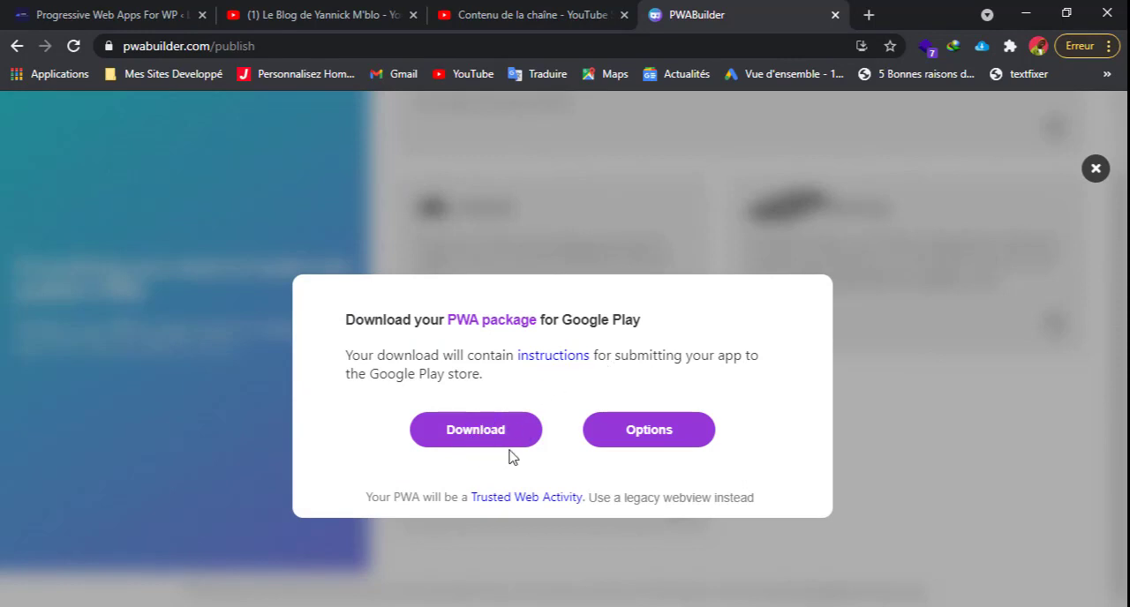
pyautogui.click(651, 432)
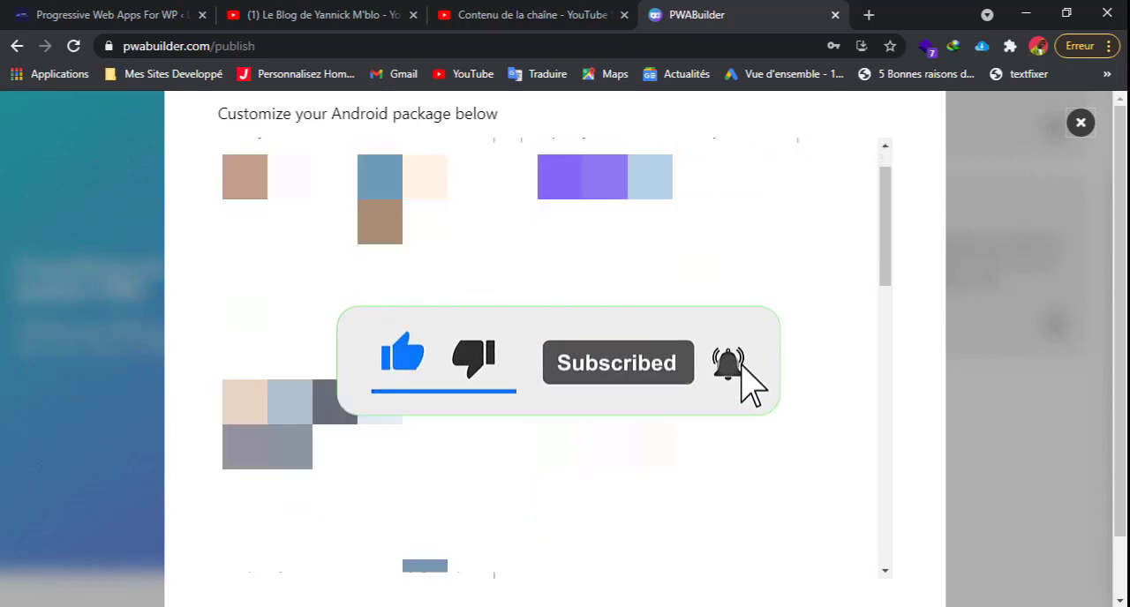
pyautogui.scroll(-2, 551, 358)
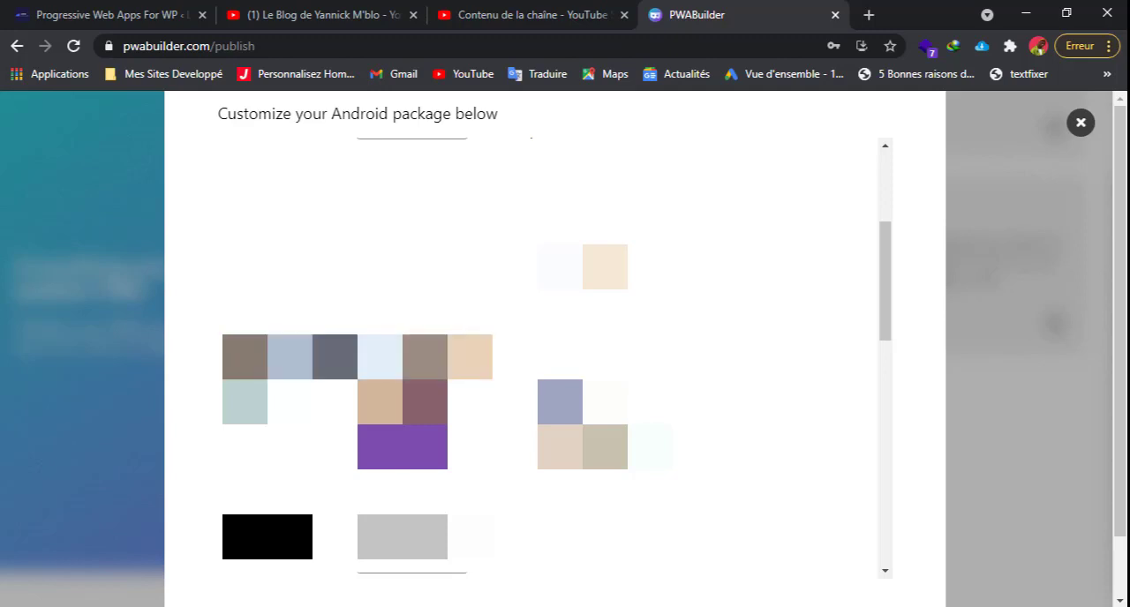
pyautogui.scroll(-6, 530, 353)
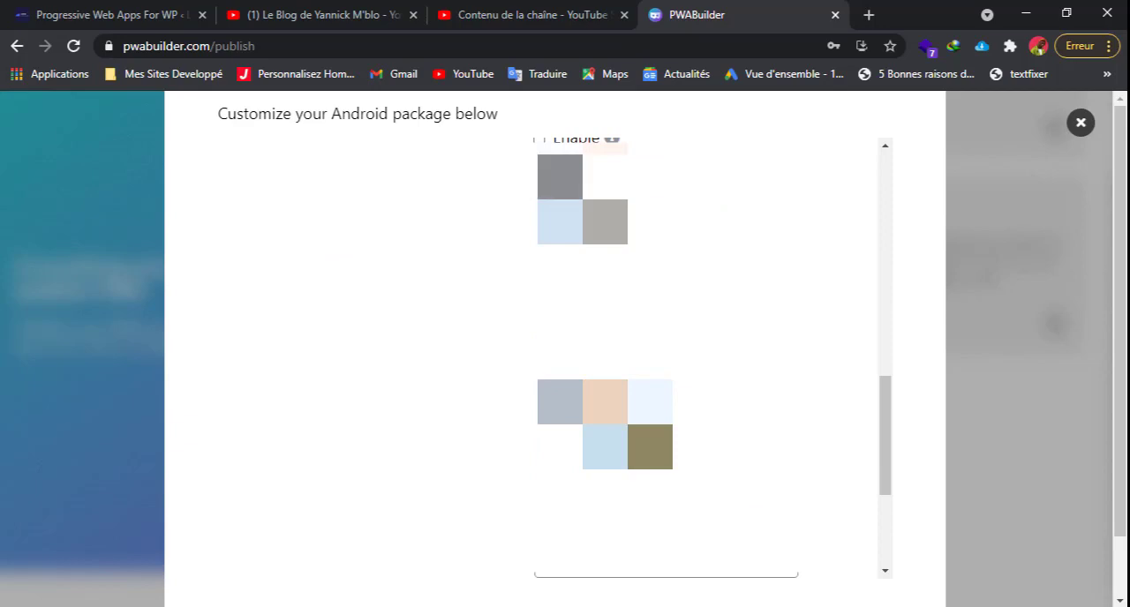
pyautogui.scroll(-4, 671, 354)
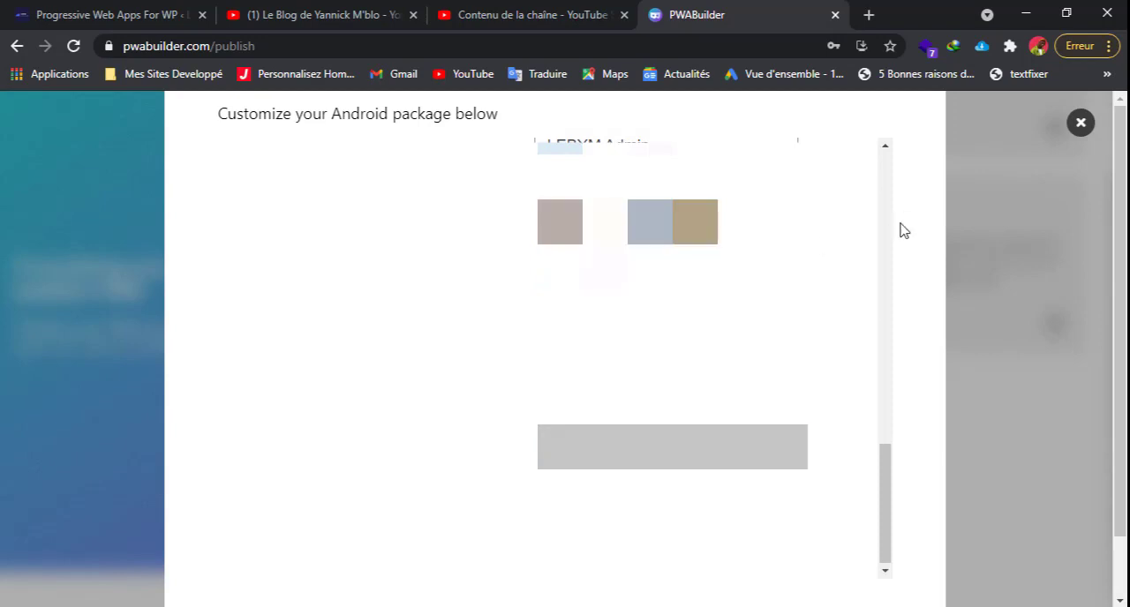
pyautogui.click(1080, 122)
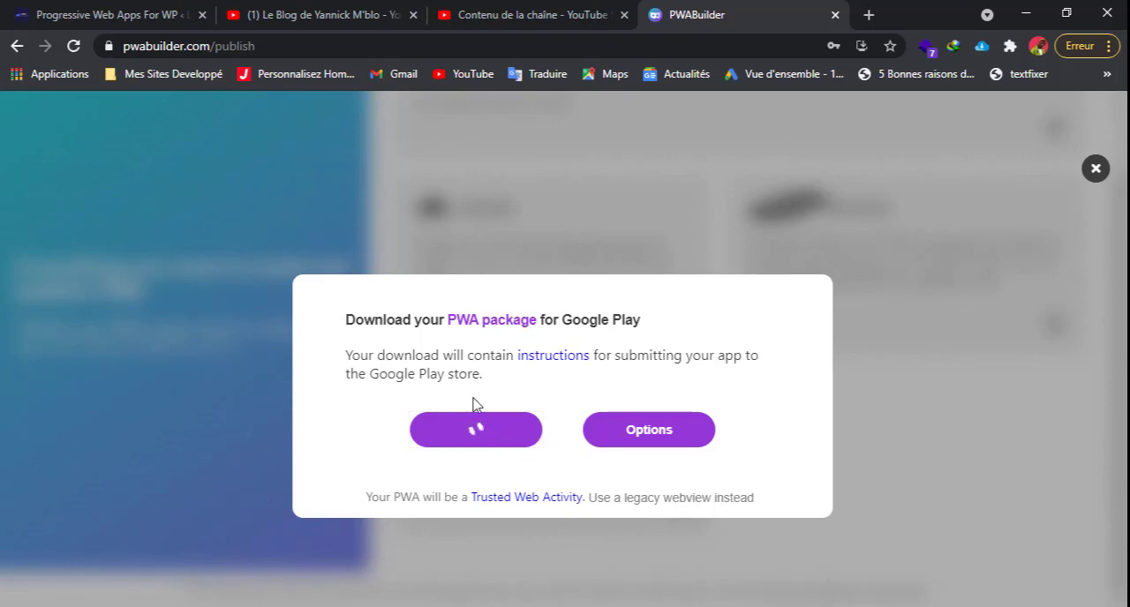
# Load the site's home page in a new browser tab and inspect it with the developer tools.
pyautogui.click(869, 19)
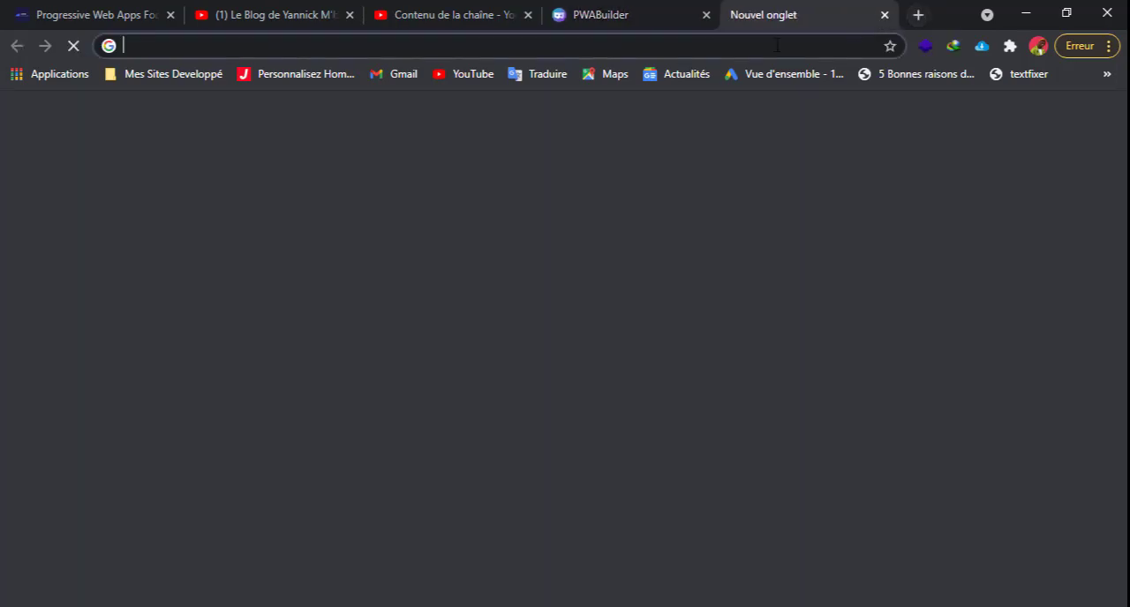
pyautogui.click(775, 45)
pyautogui.write('yannickmblo.net')
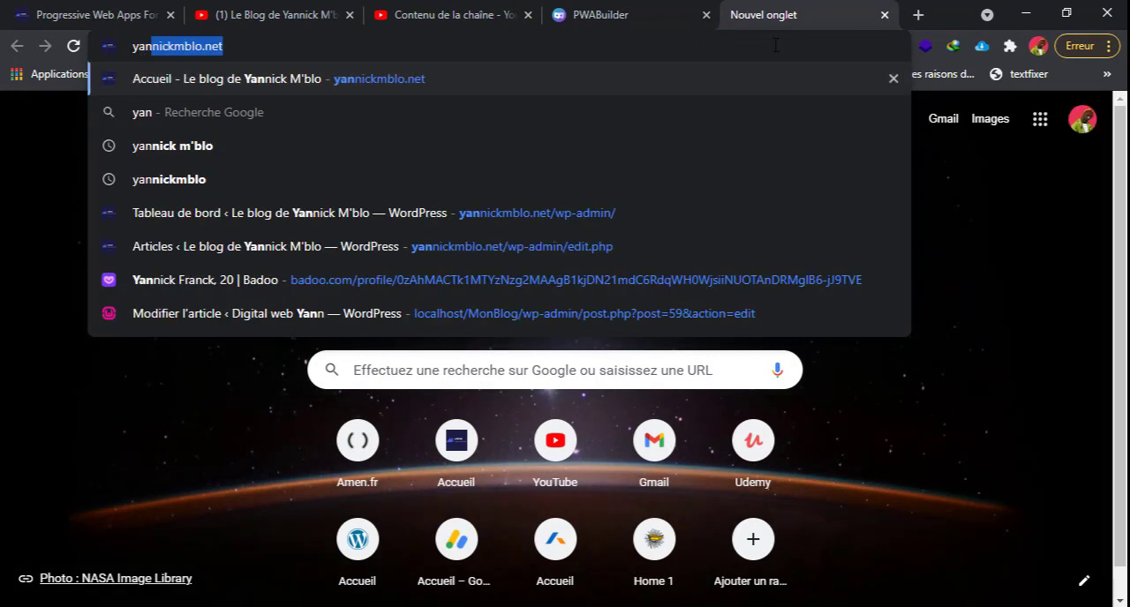
pyautogui.press('Return')
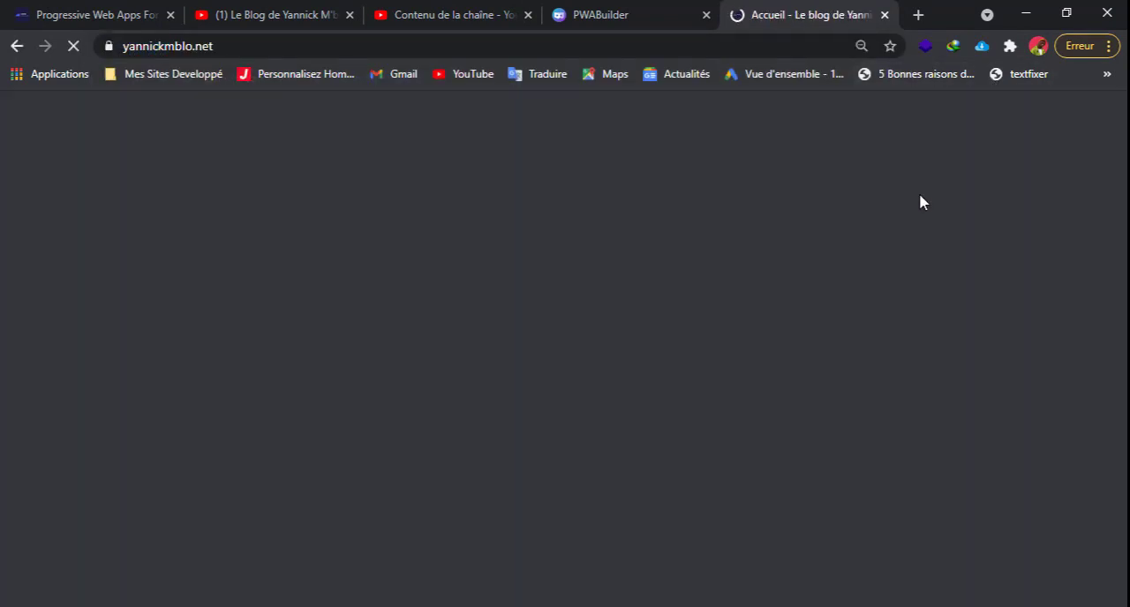
pyautogui.rightClick(890, 204)
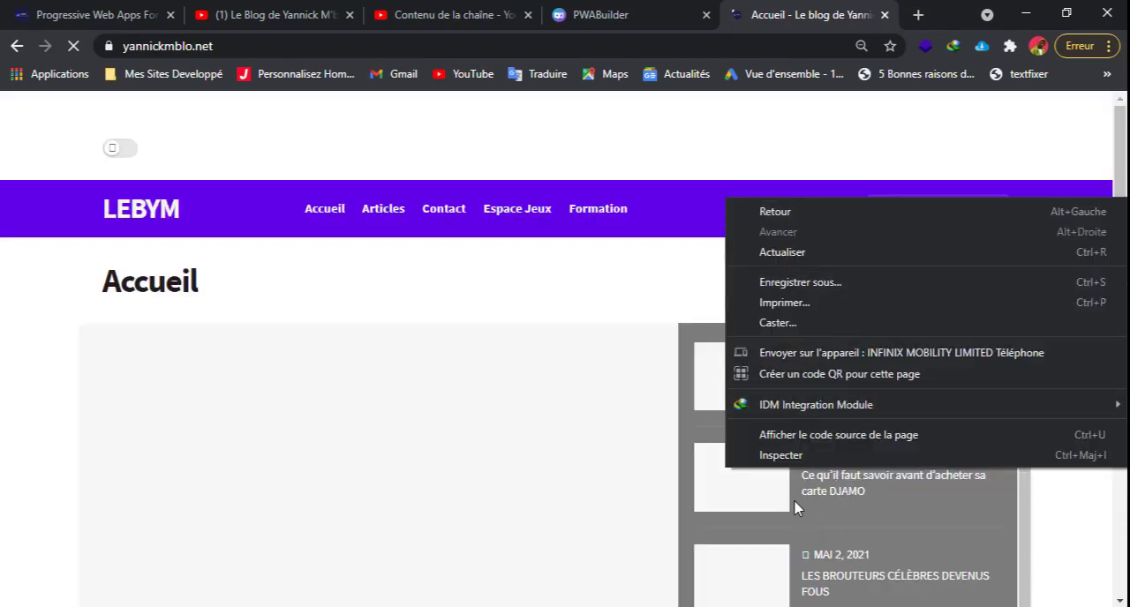
pyautogui.click(786, 455)
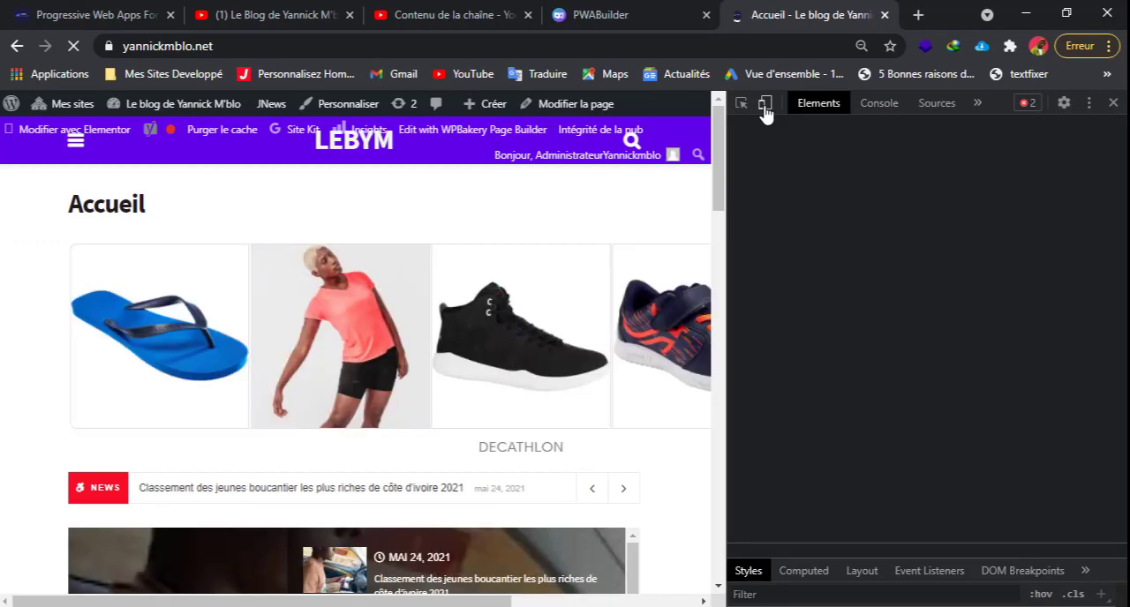
# Preview the home page in a responsive mobile view about 359 px wide, and show the downloaded zip package in its folder.
pyautogui.click(765, 104)
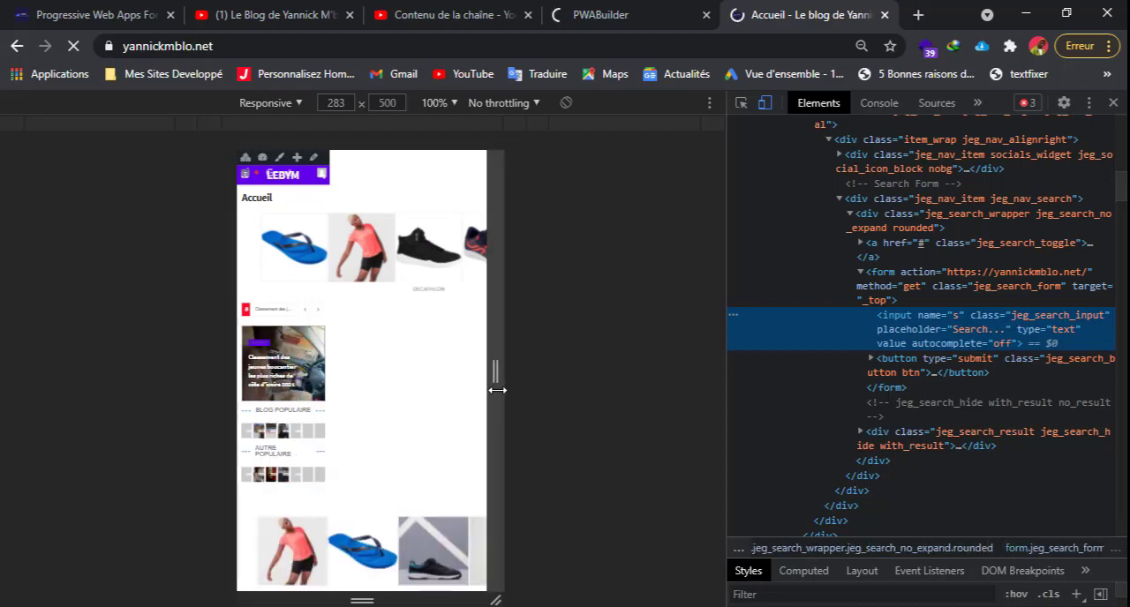
pyautogui.moveTo(496, 389); pyautogui.dragTo(531, 389)
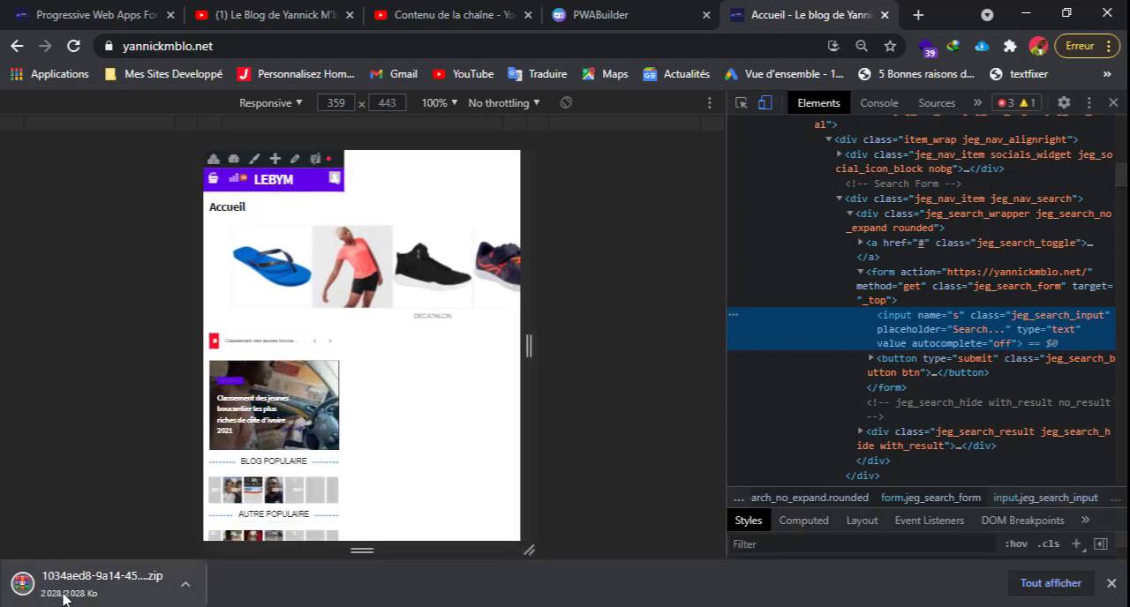
pyautogui.click(186, 584)
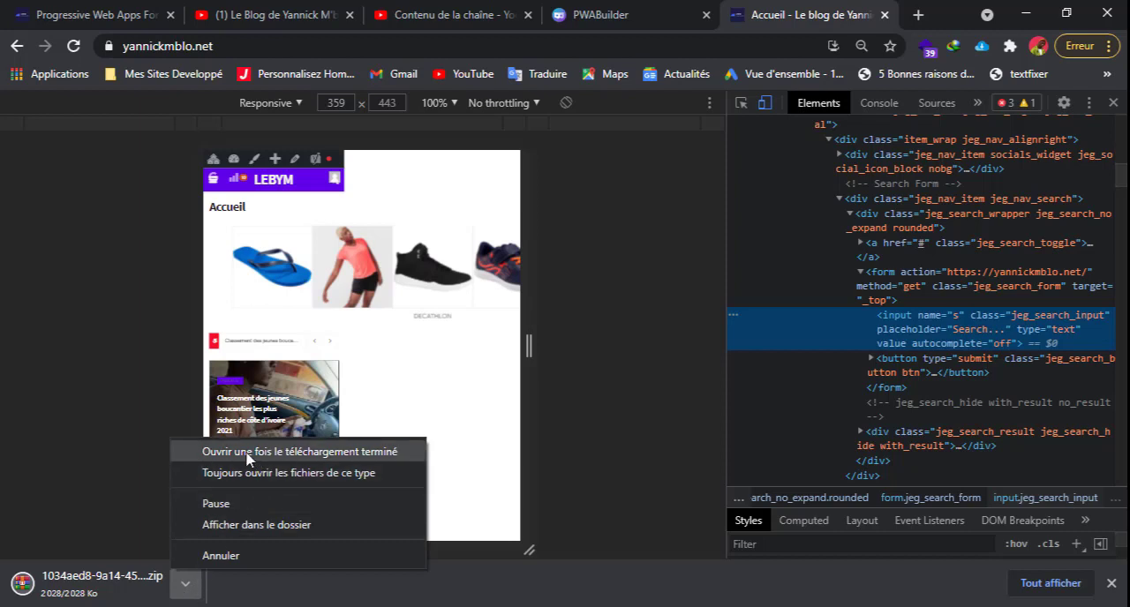
pyautogui.click(256, 526)
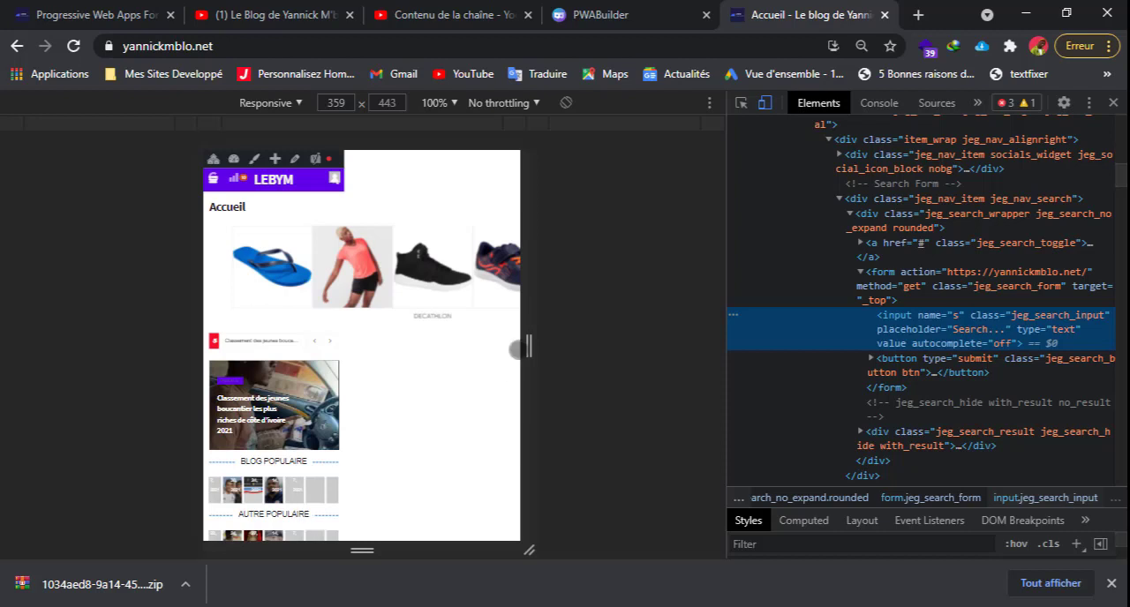
# Compare the home page's mobile and desktop views, narrowing the responsive preview to about 307 px.
pyautogui.moveTo(528, 346); pyautogui.dragTo(513, 346)
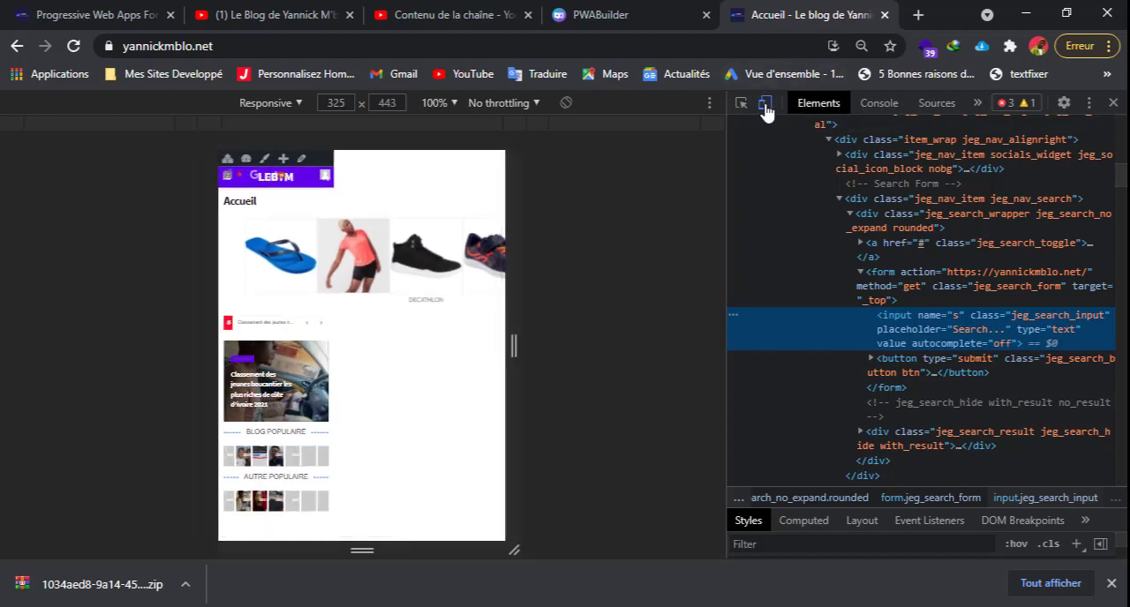
pyautogui.click(765, 104)
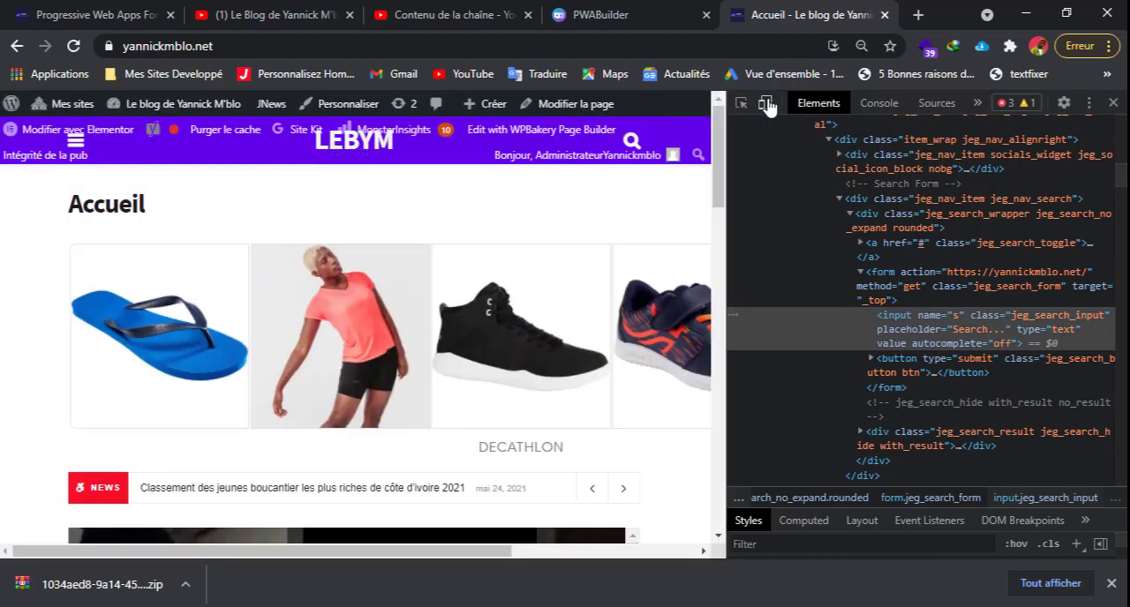
pyautogui.click(764, 103)
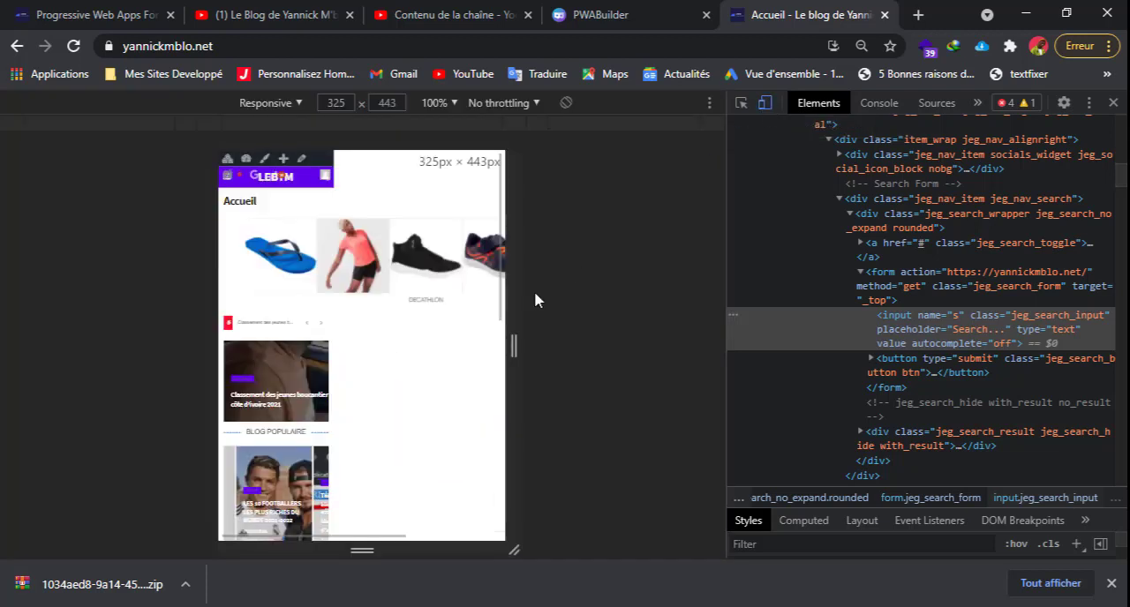
pyautogui.moveTo(512, 351)
pyautogui.mouseDown()
pyautogui.moveTo(494, 354)
pyautogui.moveTo(504, 350)
pyautogui.mouseUp()
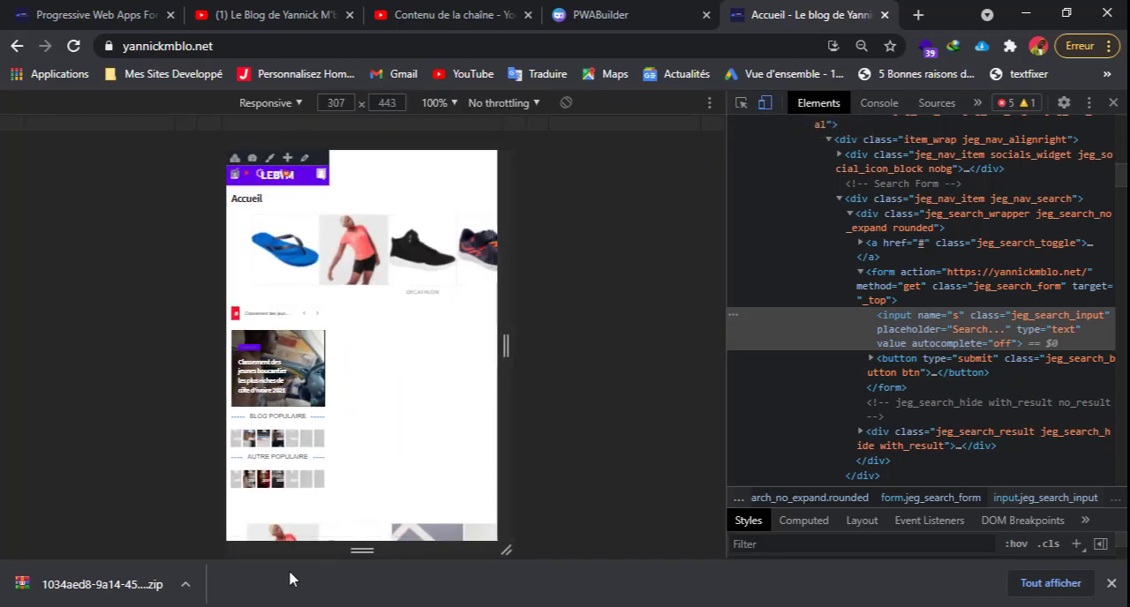
# Show the downloaded PWA package in the downloads folder and open the zip archive to list its contents.
pyautogui.click(185, 585)
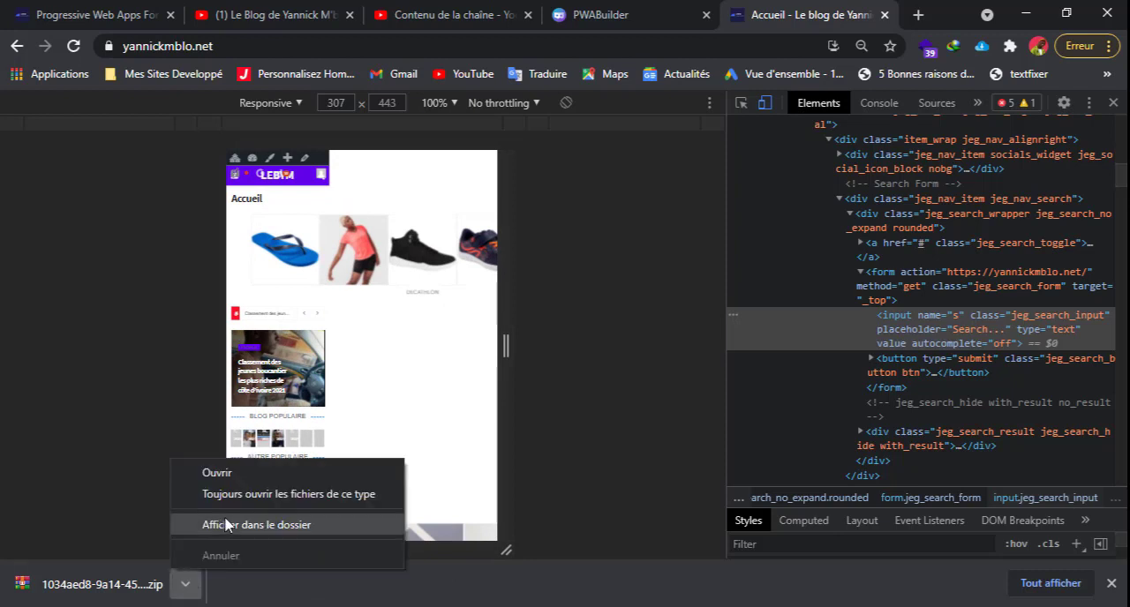
pyautogui.click(225, 524)
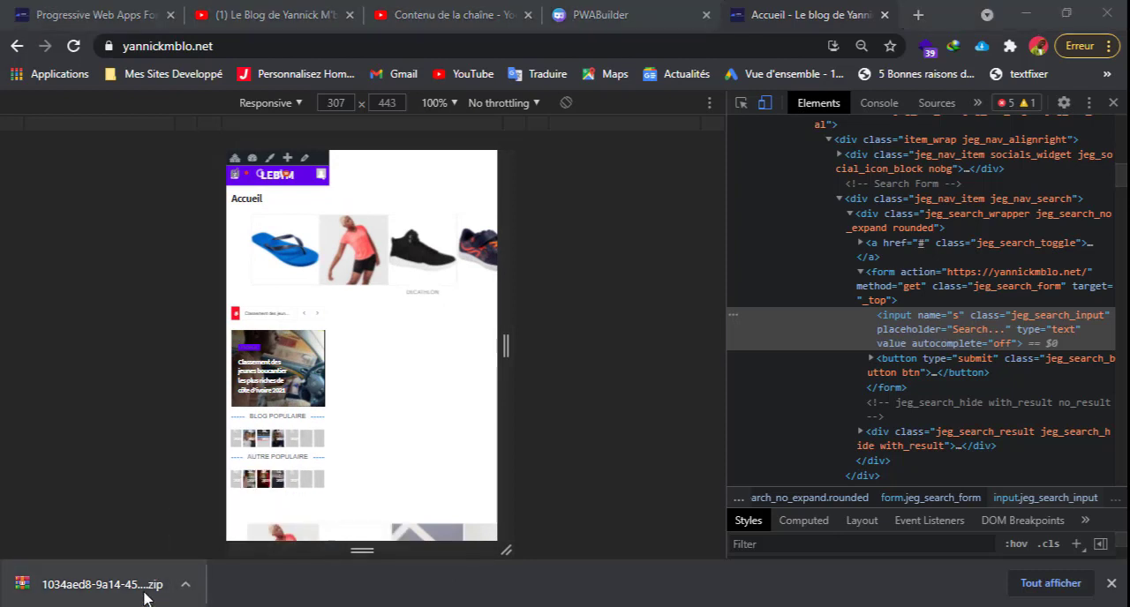
pyautogui.click(117, 590)
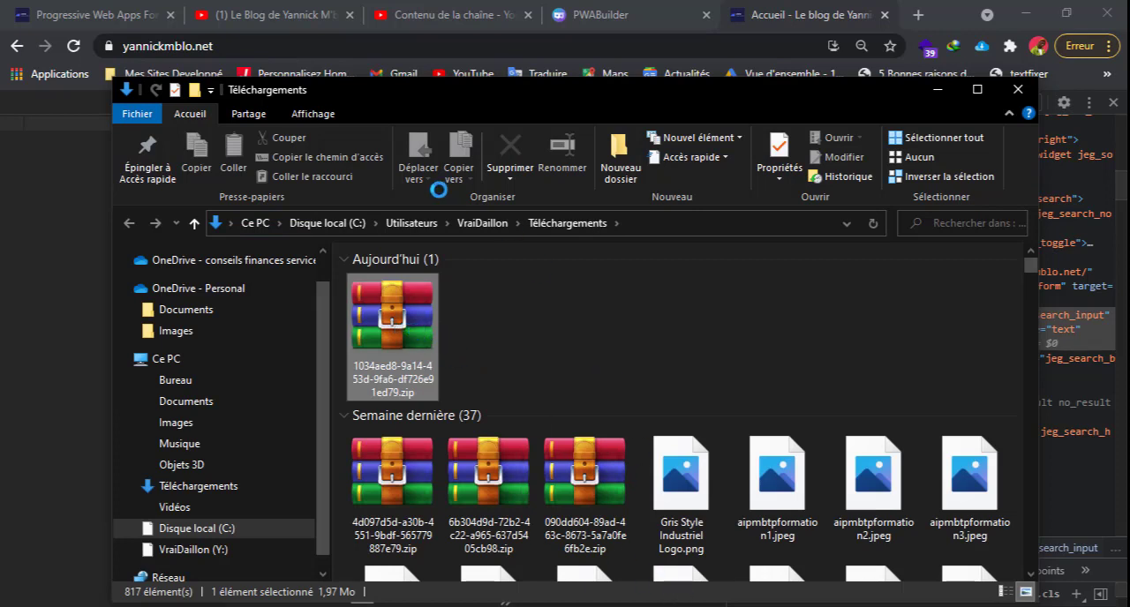
pyautogui.click(540, 381)
pyautogui.click(408, 362)
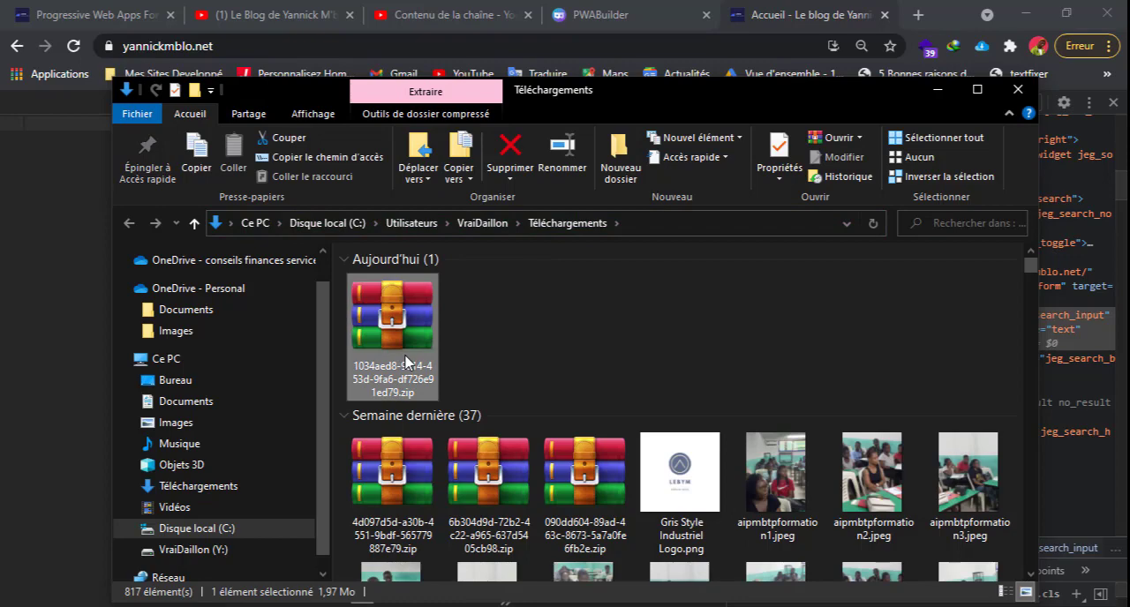
pyautogui.doubleClick(406, 362)
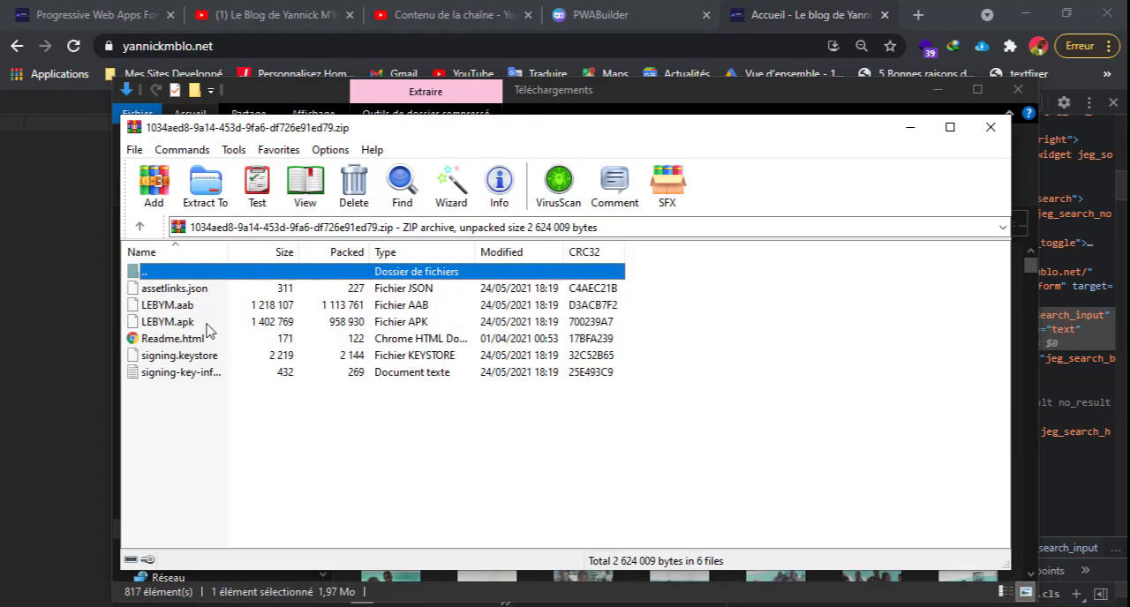
# Point out LEBYM.apk and assetlinks.json in the archive, and dismiss the archive windows.
pyautogui.moveTo(187, 323)
pyautogui.mouseDown()
pyautogui.moveTo(201, 332)
pyautogui.moveTo(201, 389)
pyautogui.moveTo(174, 328)
pyautogui.moveTo(205, 329)
pyautogui.mouseUp()
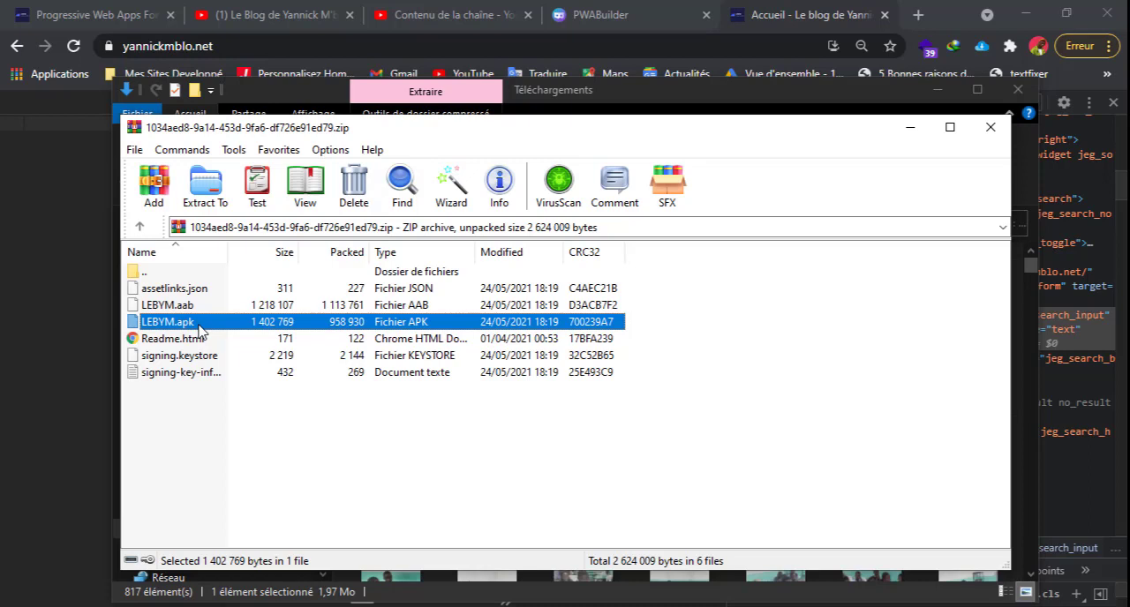
pyautogui.click(186, 292)
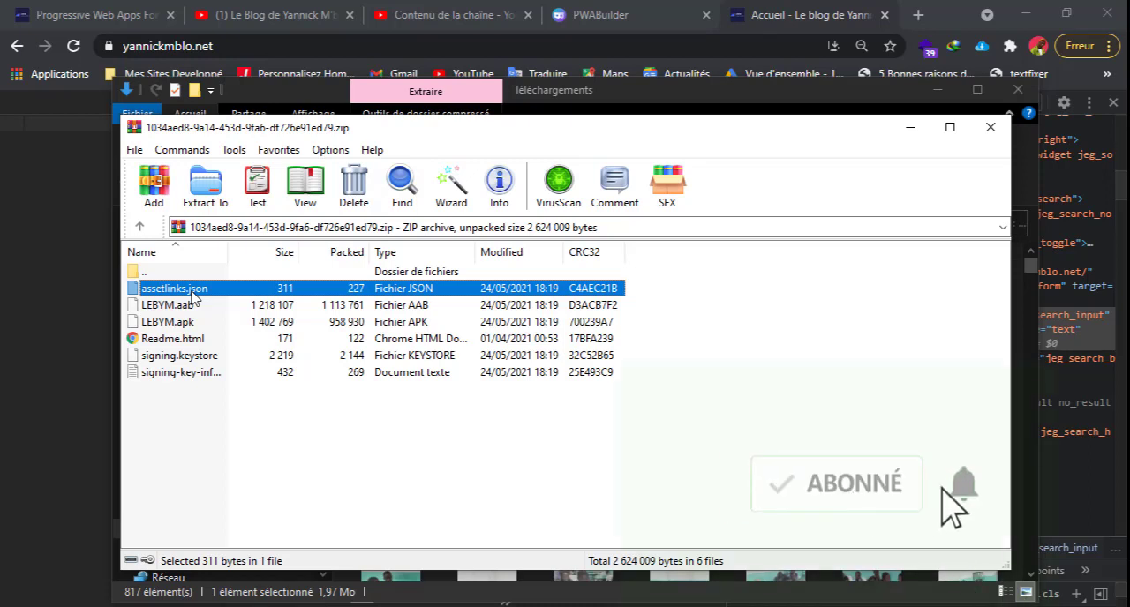
pyautogui.click(991, 128)
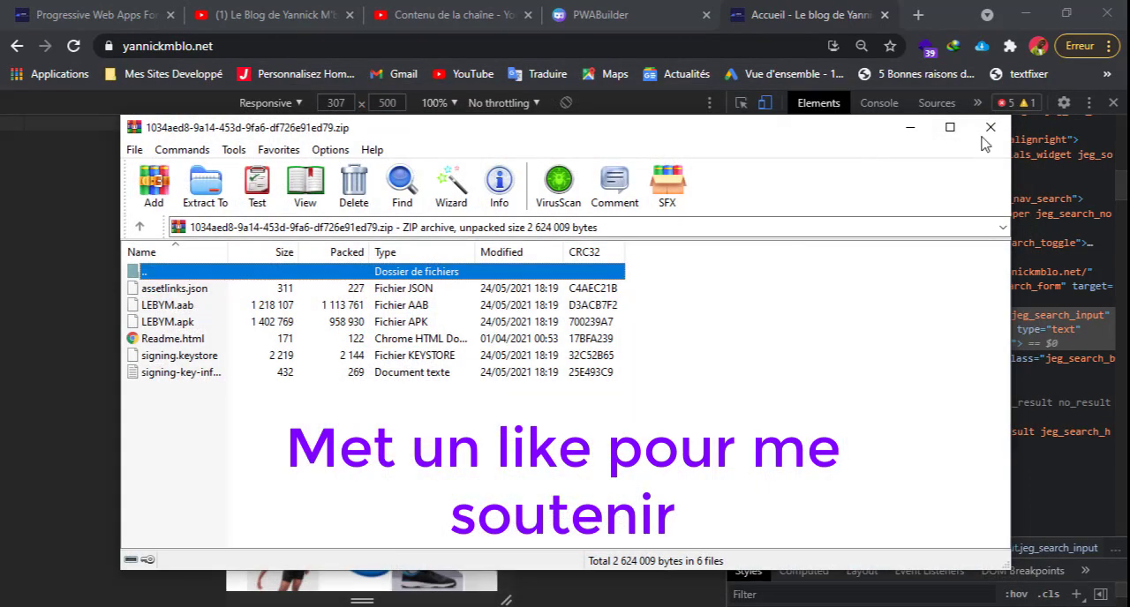
pyautogui.click(910, 127)
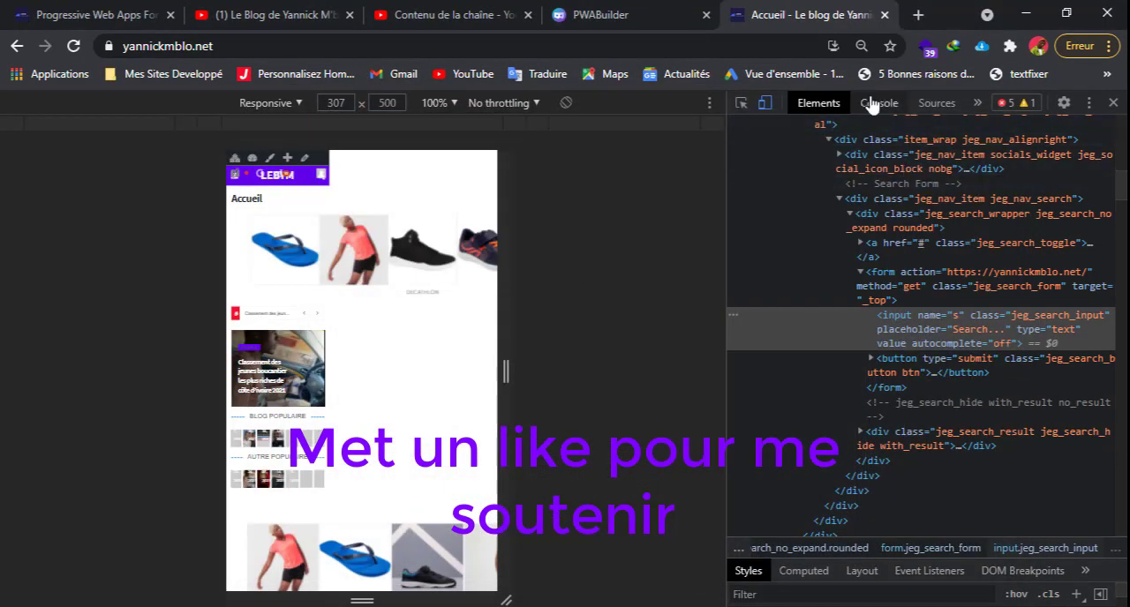
# Return the home page to desktop view without the developer tools and look over the top of the page.
pyautogui.click(764, 103)
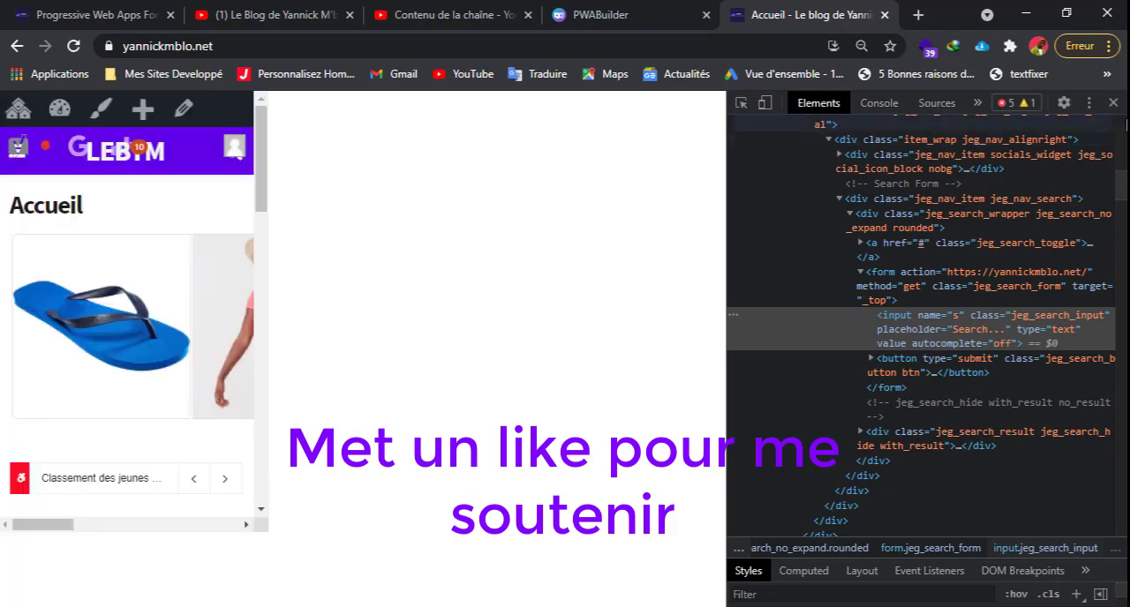
pyautogui.click(1113, 104)
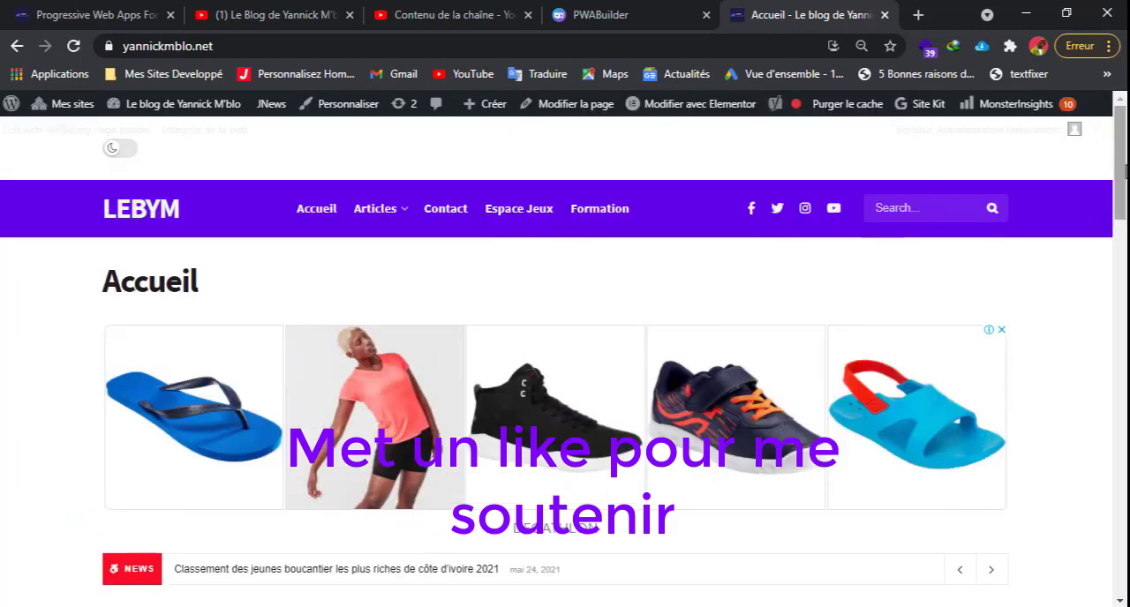
pyautogui.moveTo(1126, 170); pyautogui.dragTo(1123, 145)
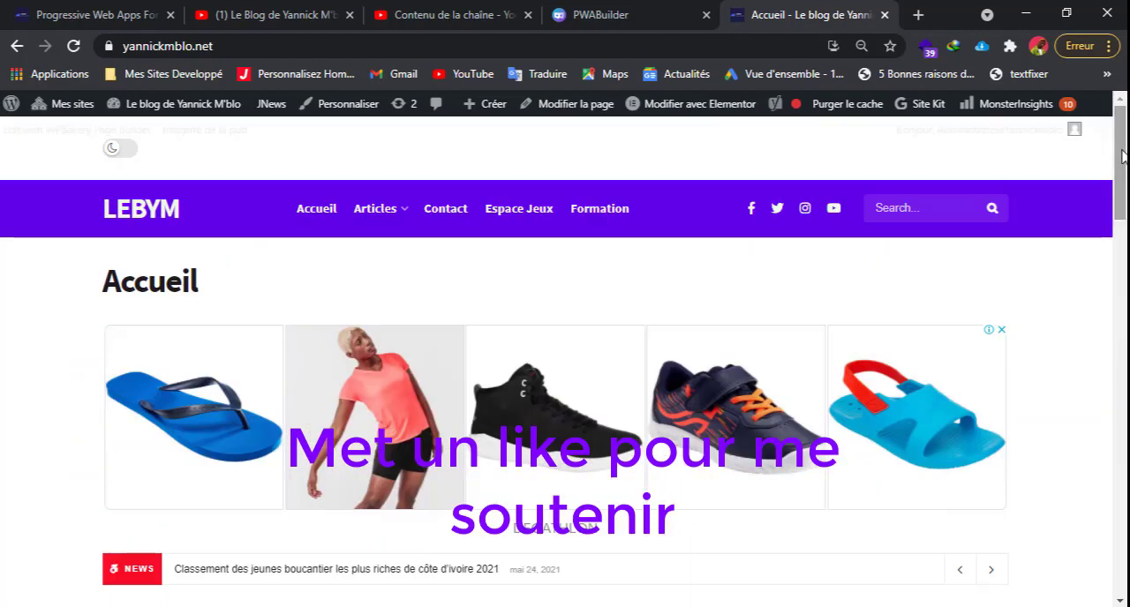
pyautogui.moveTo(1121, 157)
pyautogui.mouseDown()
pyautogui.moveTo(1122, 210)
pyautogui.moveTo(1123, 178)
pyautogui.mouseUp()
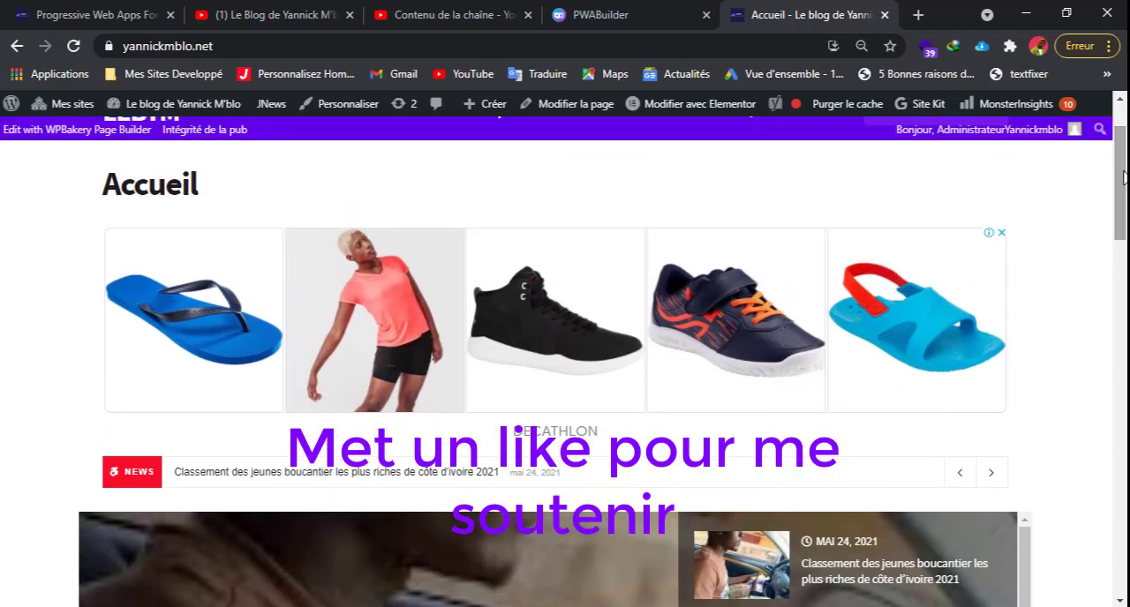